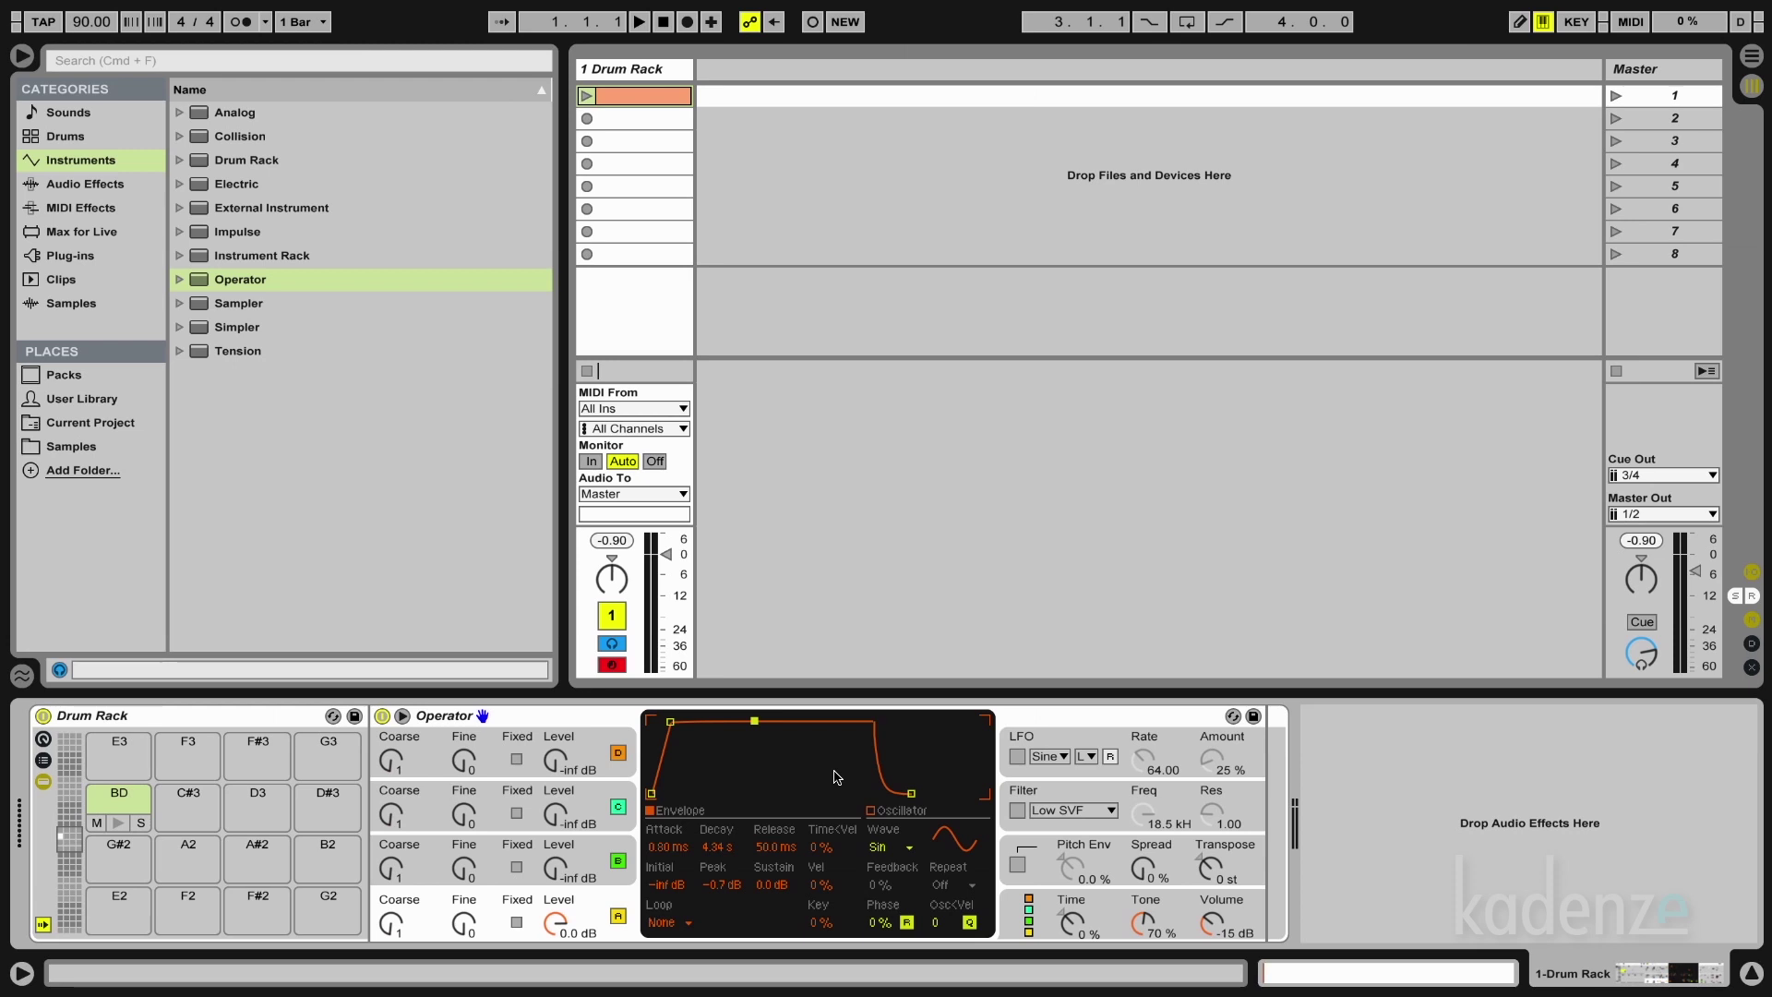
- Audition the BD pad's Operator and fix oscillator A's frequency at 70.0 Hz
left_click(572, 726)
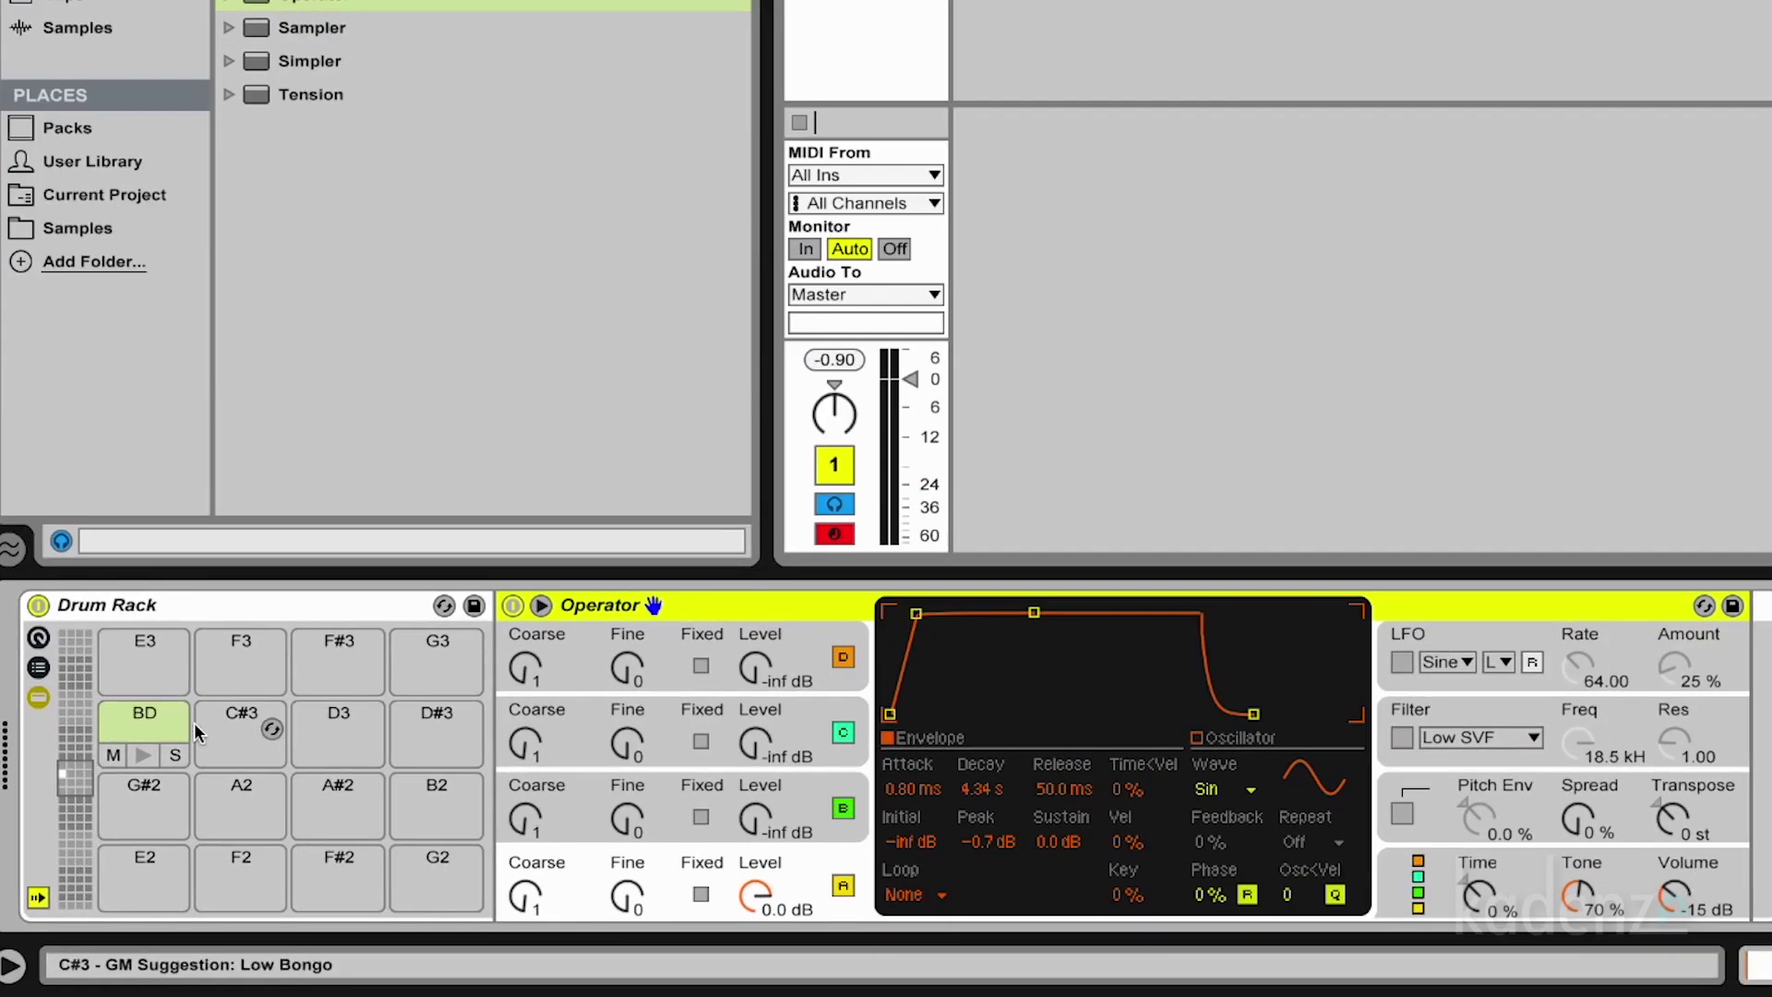
left_click(124, 710)
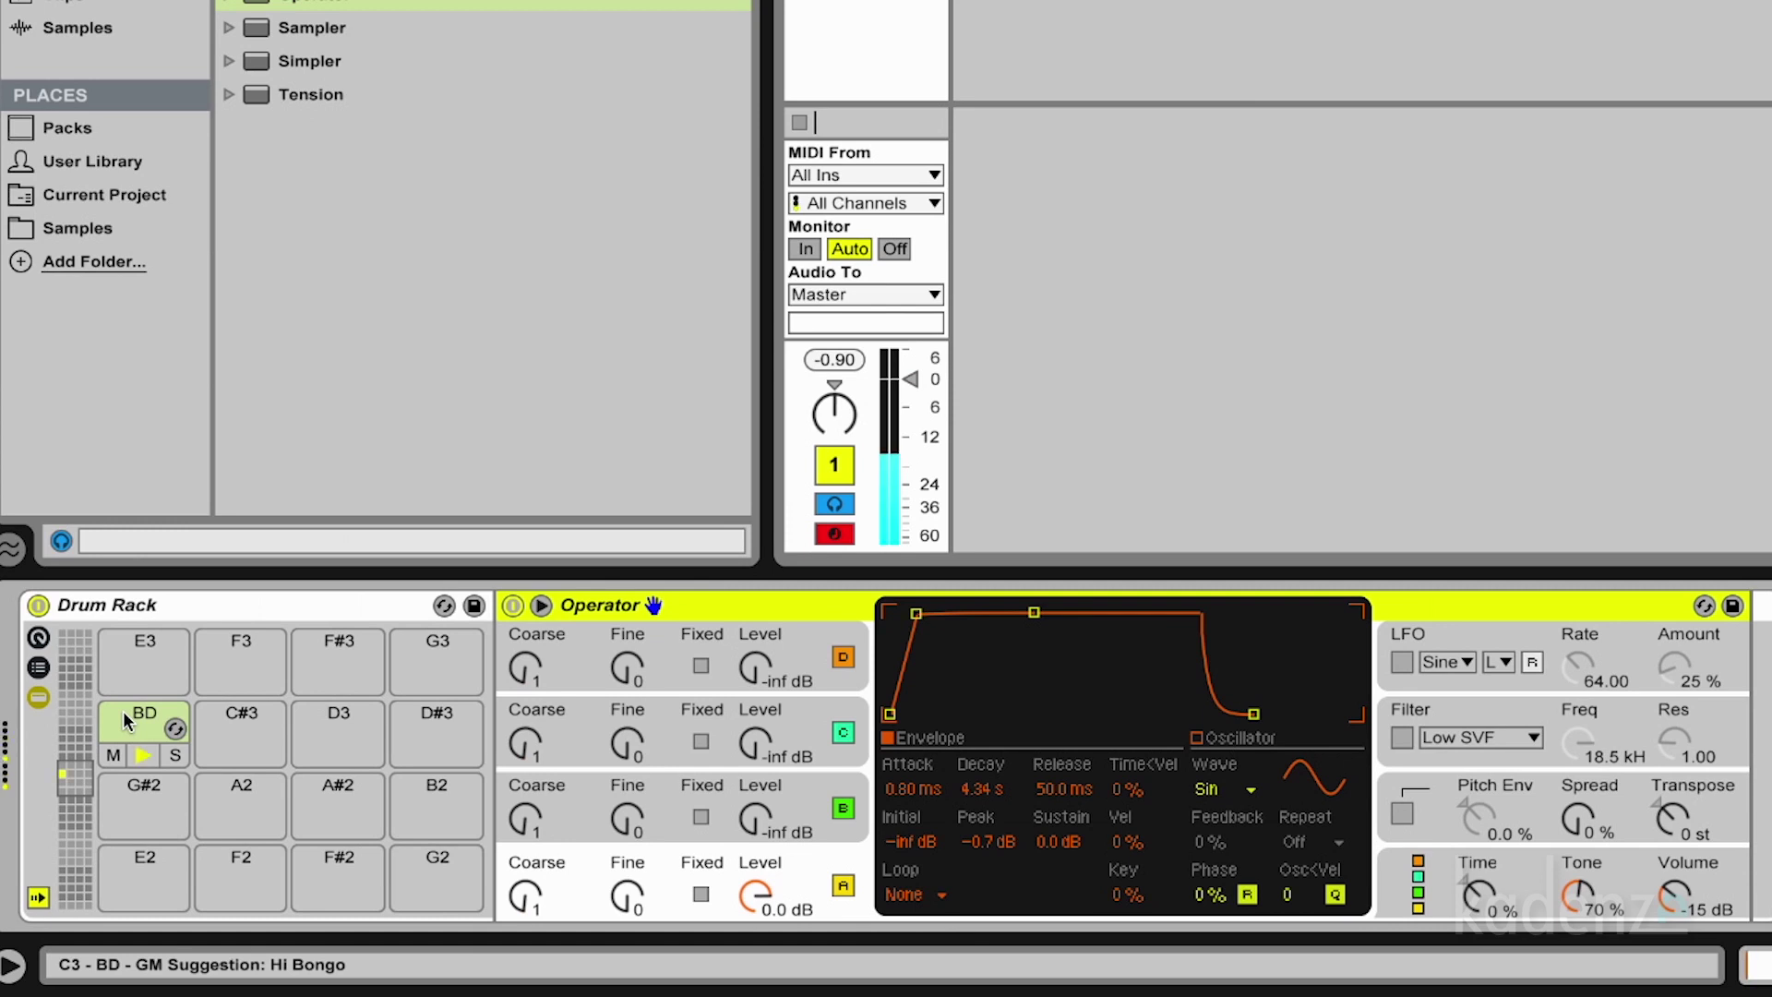
left_click(700, 895)
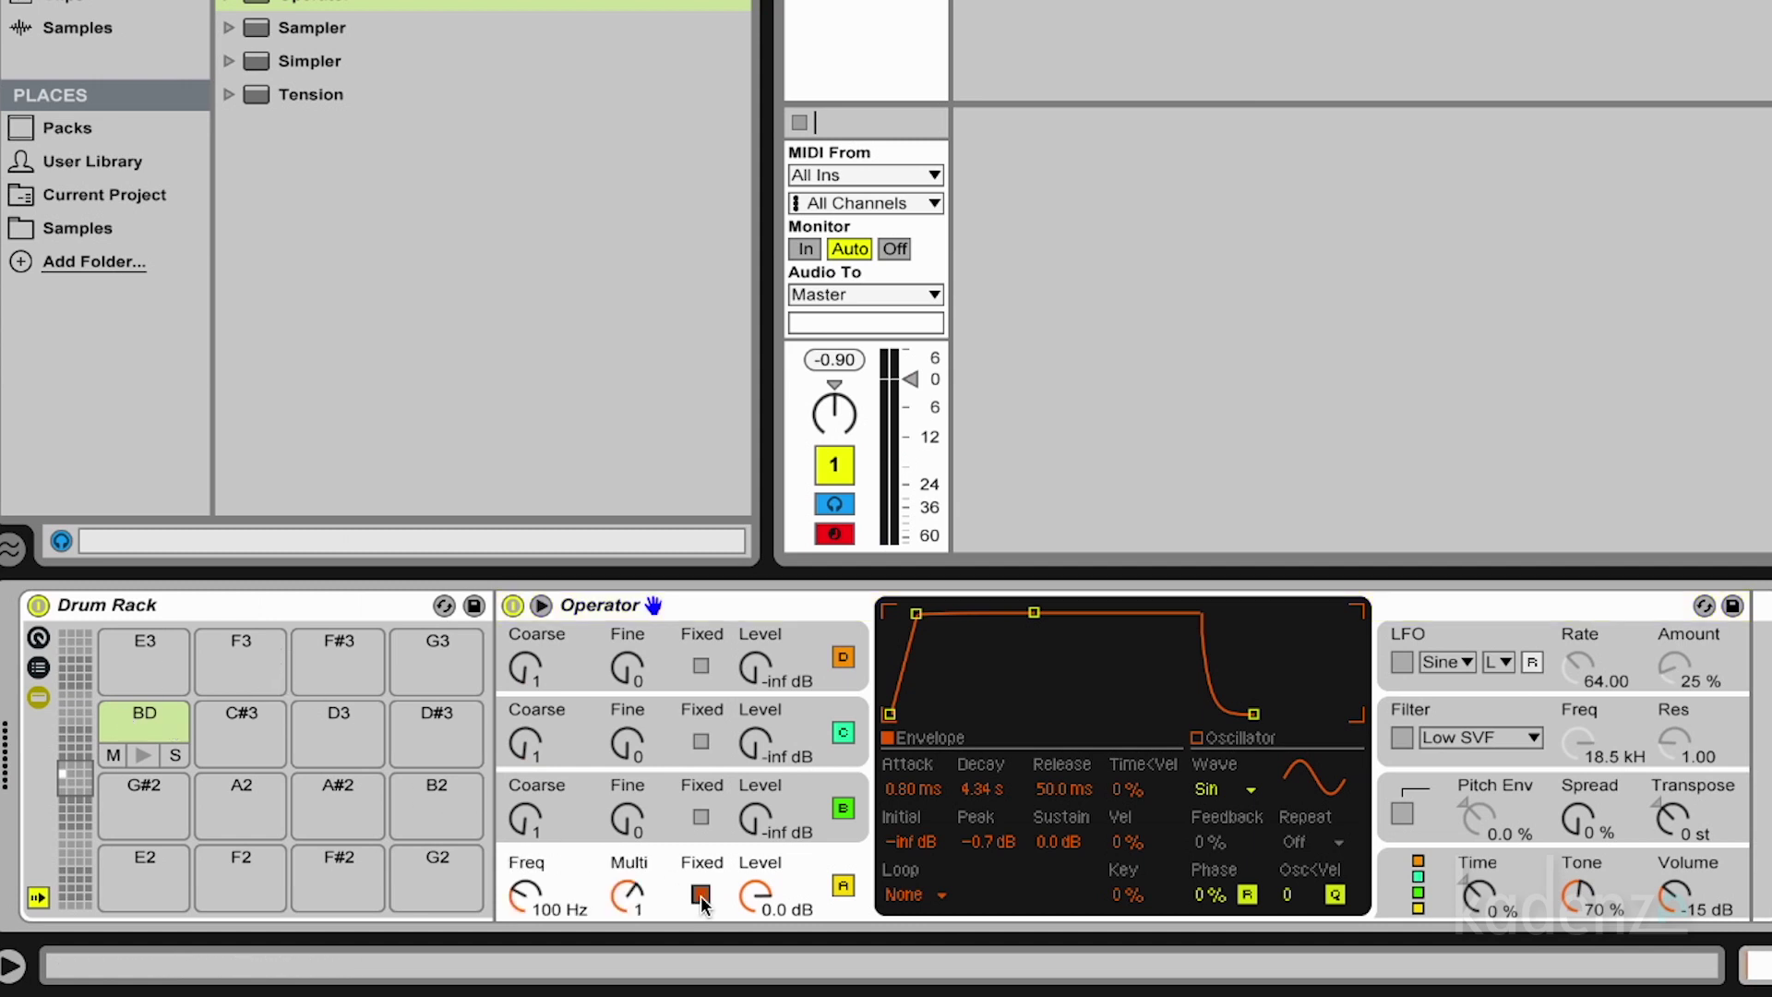
left_click(536, 902)
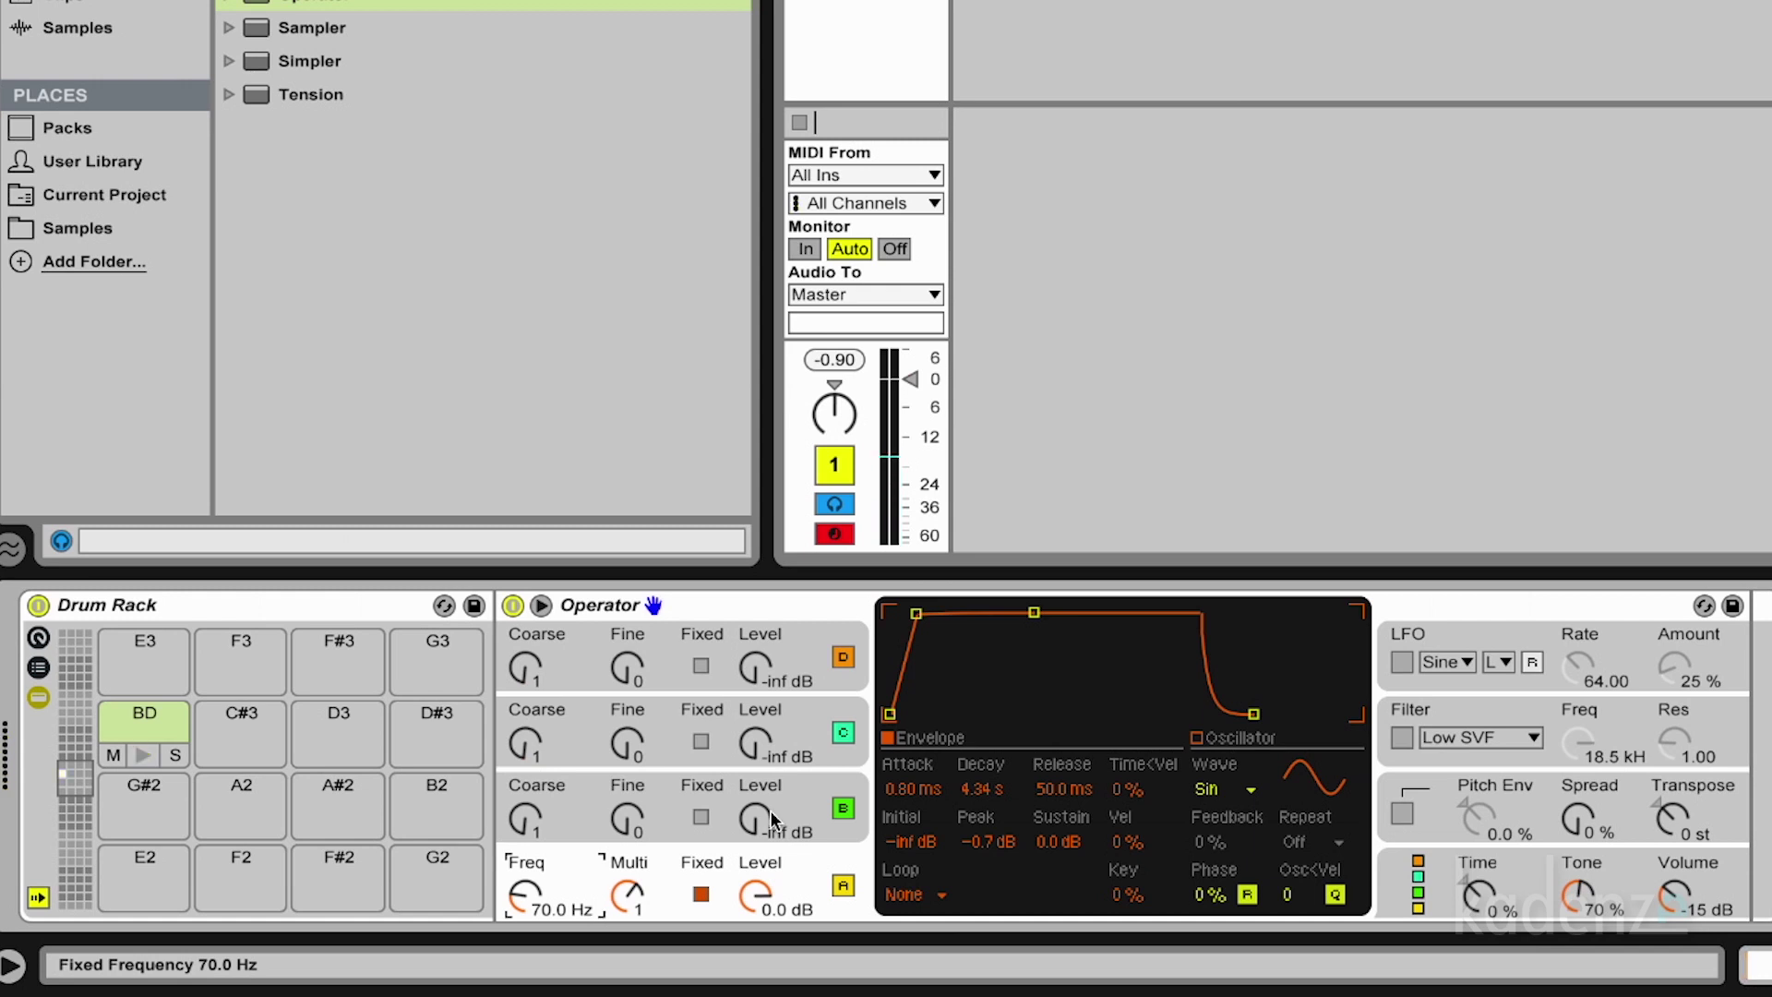
- Give oscillator A an instant attack and a 2.63 s decay to silence, in Trigger mode
left_click_drag(918, 616, 890, 613)
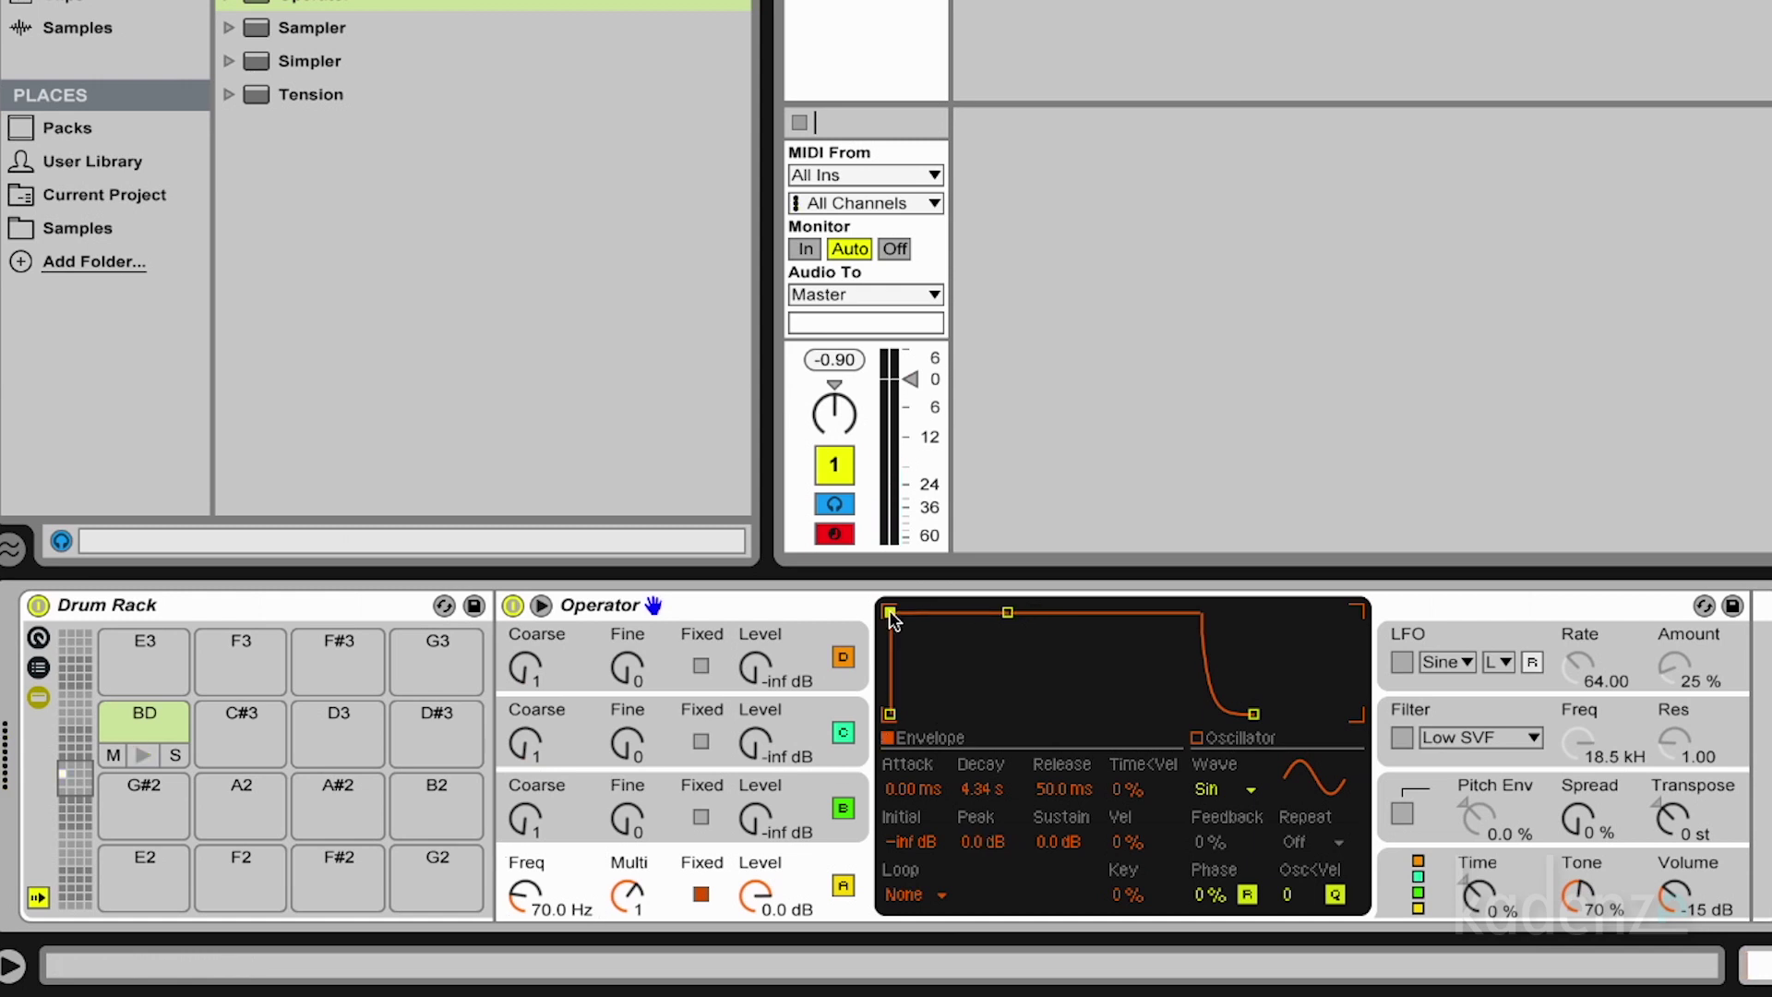
left_click_drag(1006, 613, 999, 715)
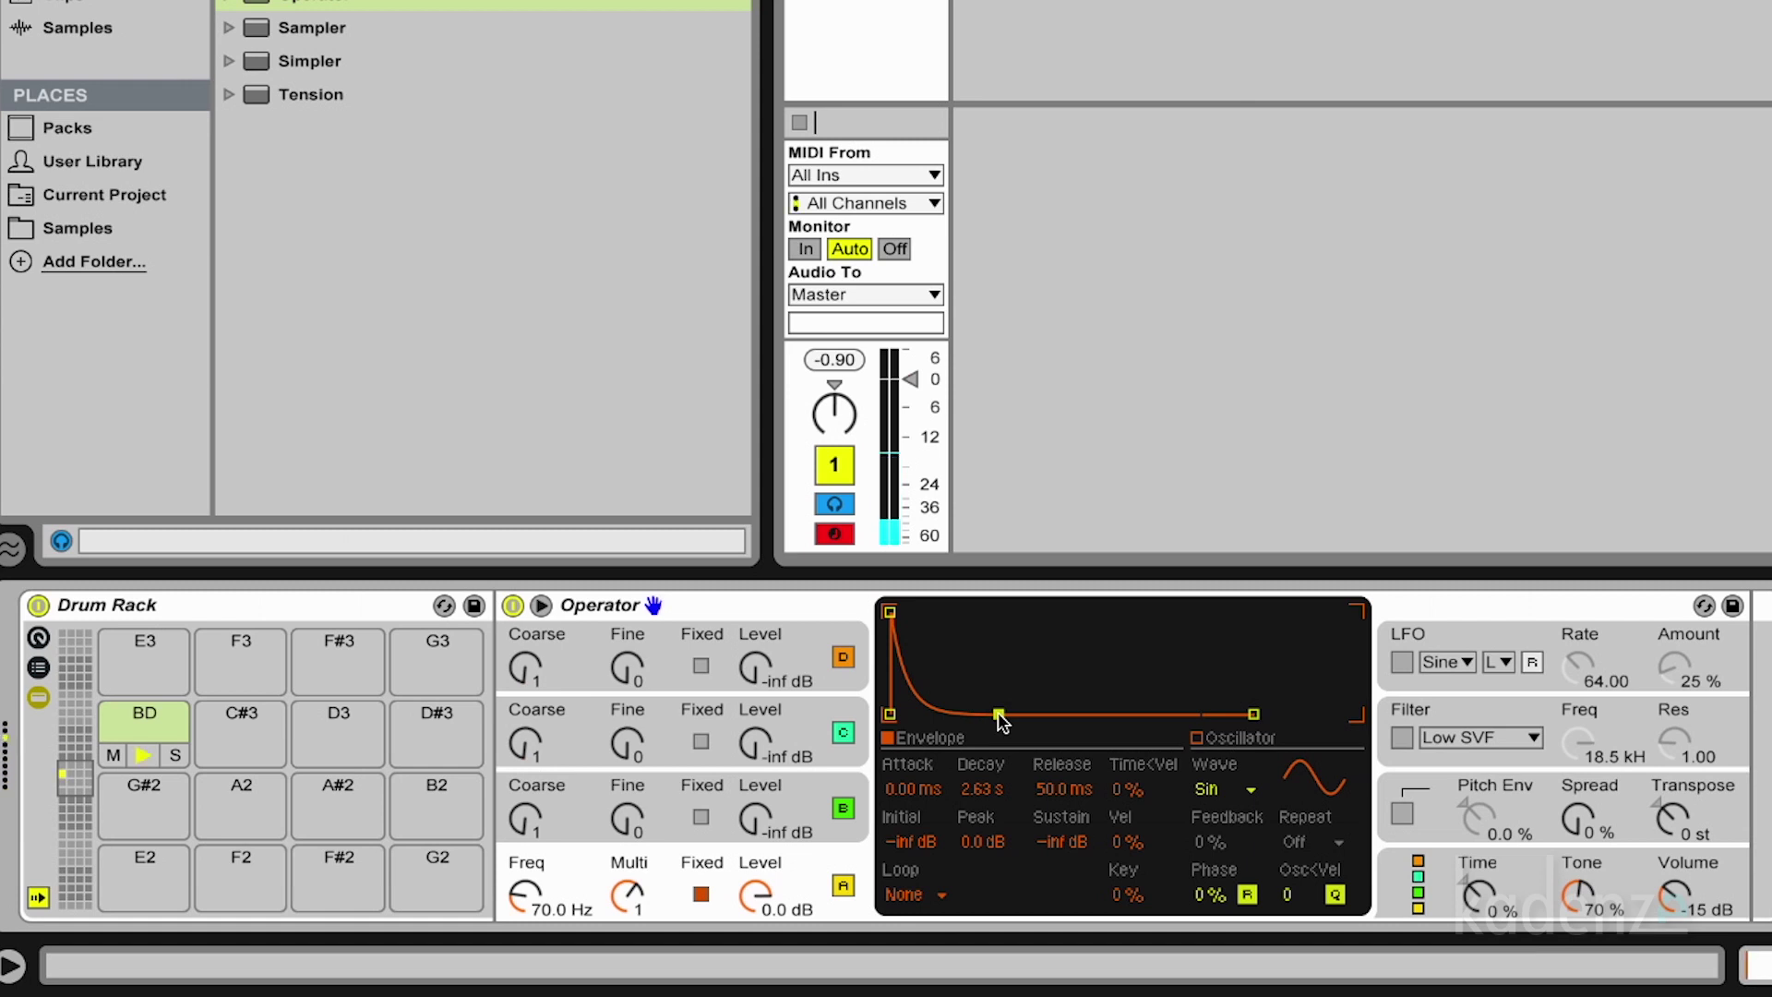
left_click(911, 899)
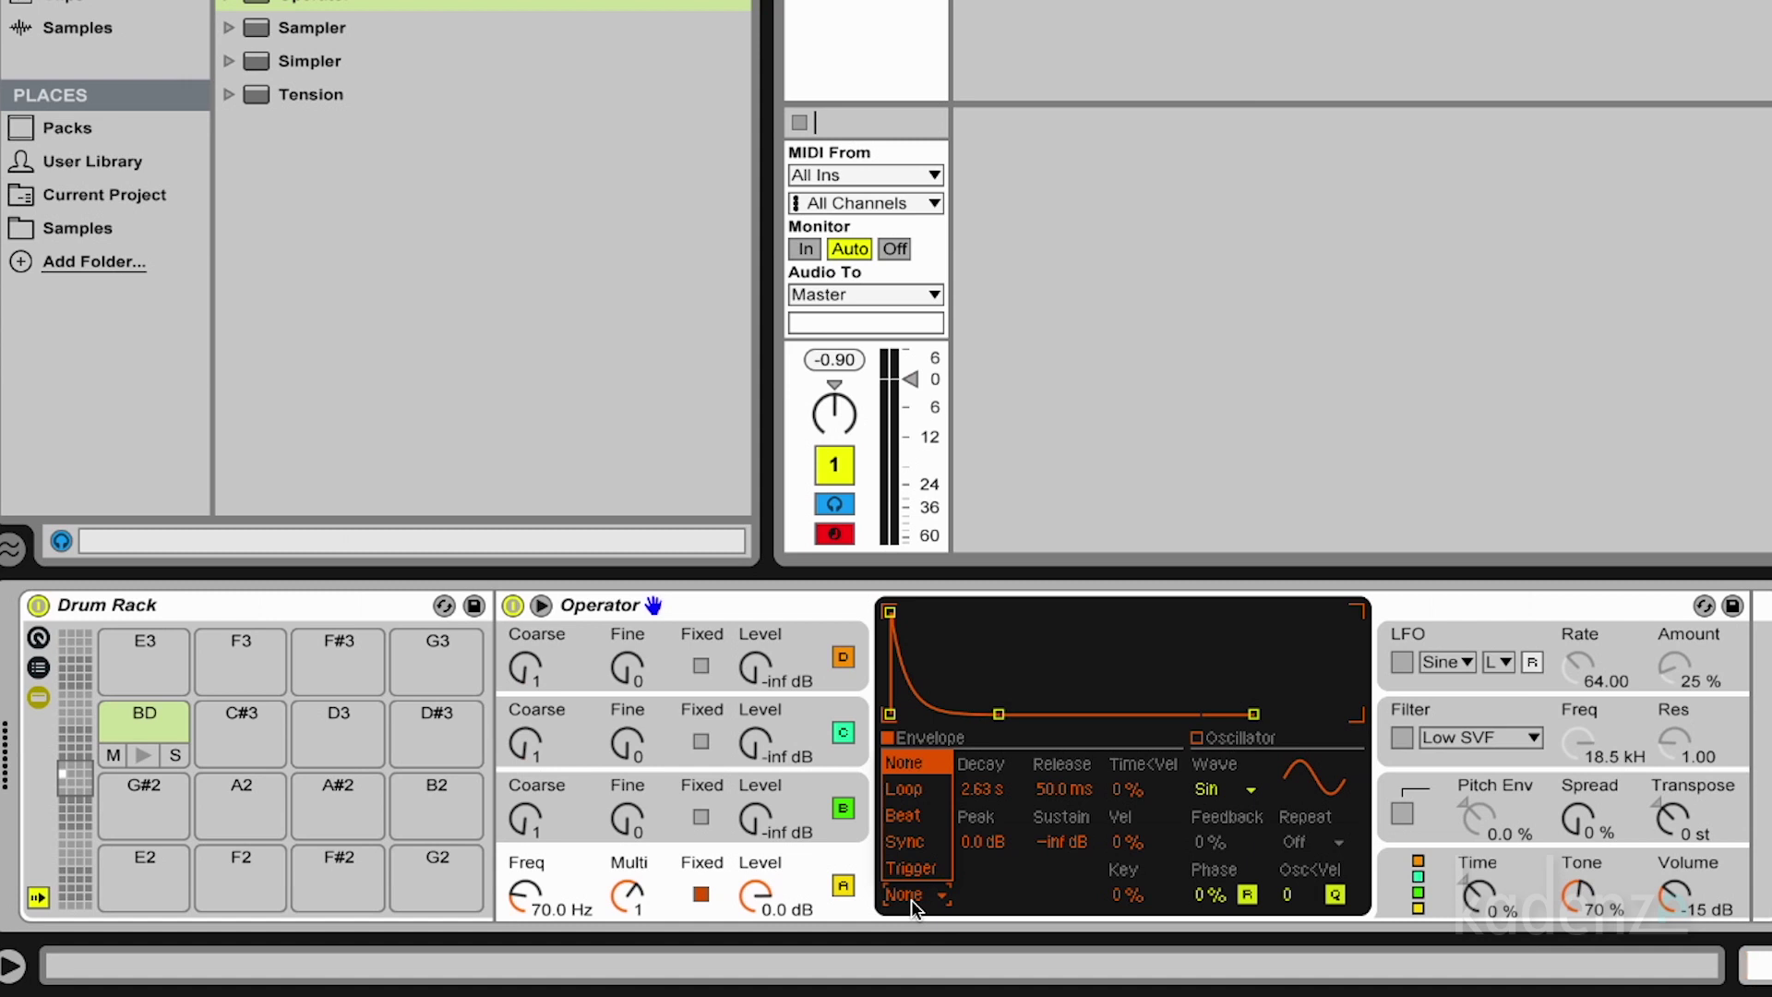
key("Down")
key("Down")
key("Down")
key("Down")
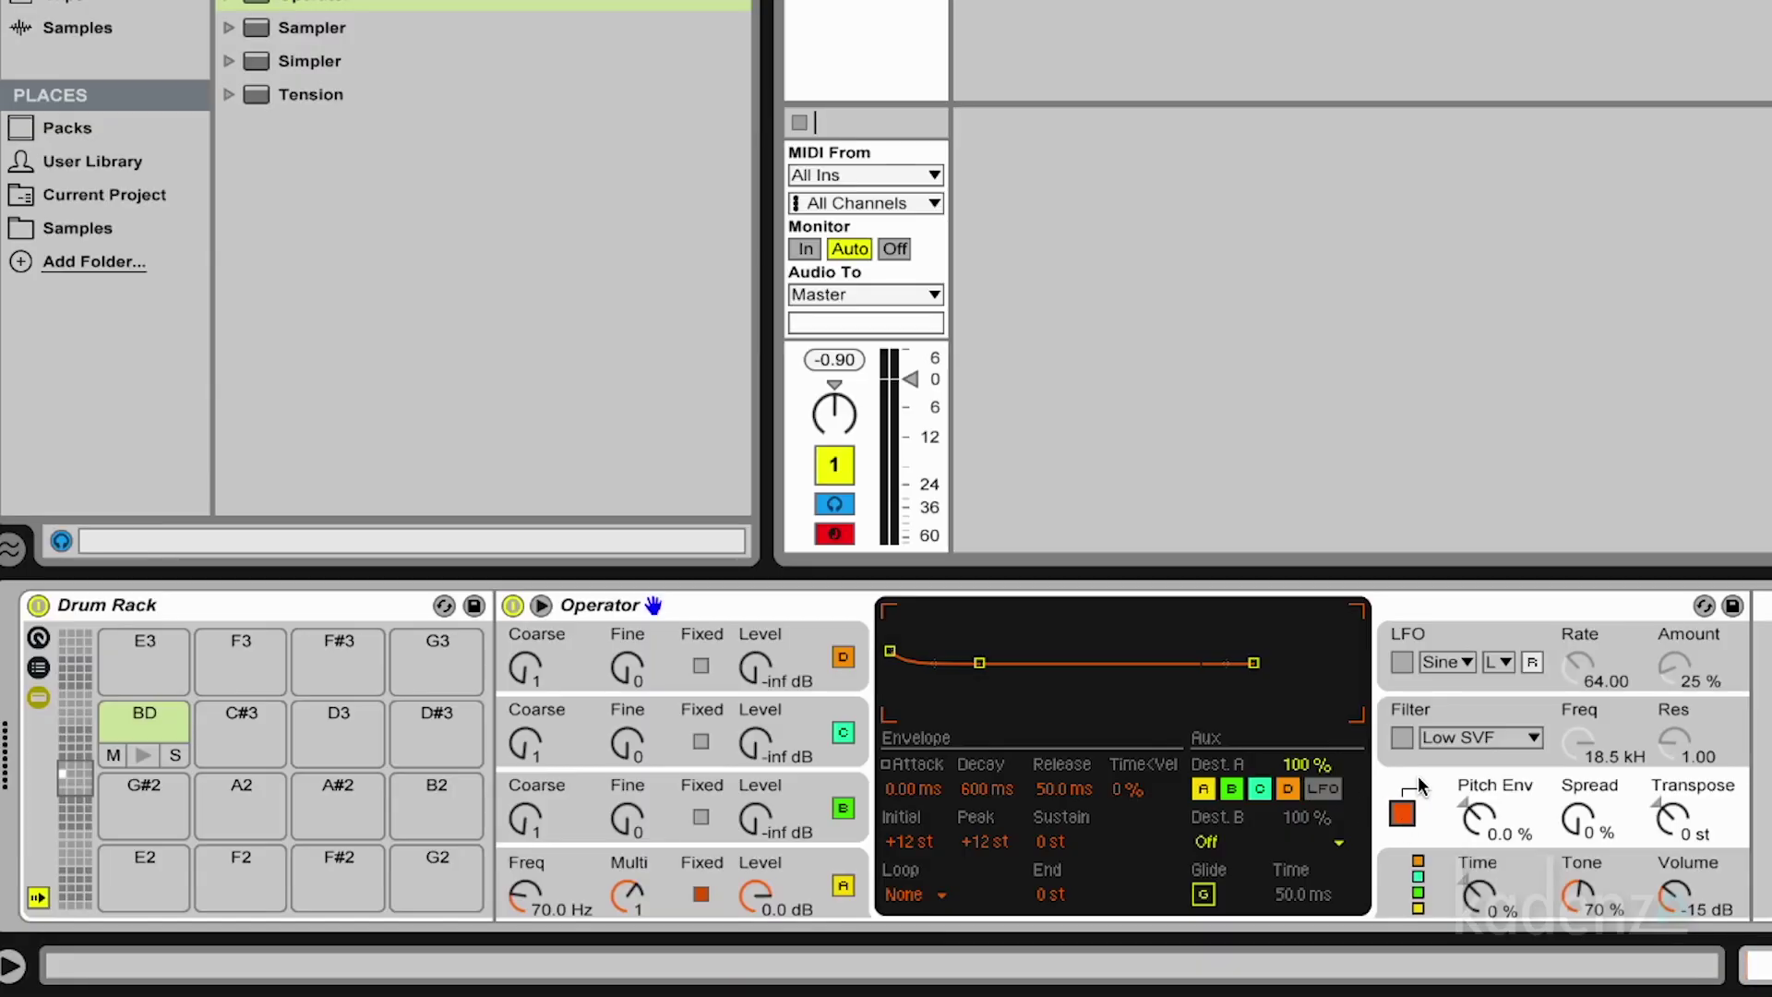
- Set the pitch envelope to 62% amount, +48 st peak and 54.6 ms decay, with oscillator A at 55.7 Hz
left_click_drag(1469, 824, 1470, 816)
left_click_drag(986, 788, 987, 806)
left_click_drag(890, 648, 889, 624)
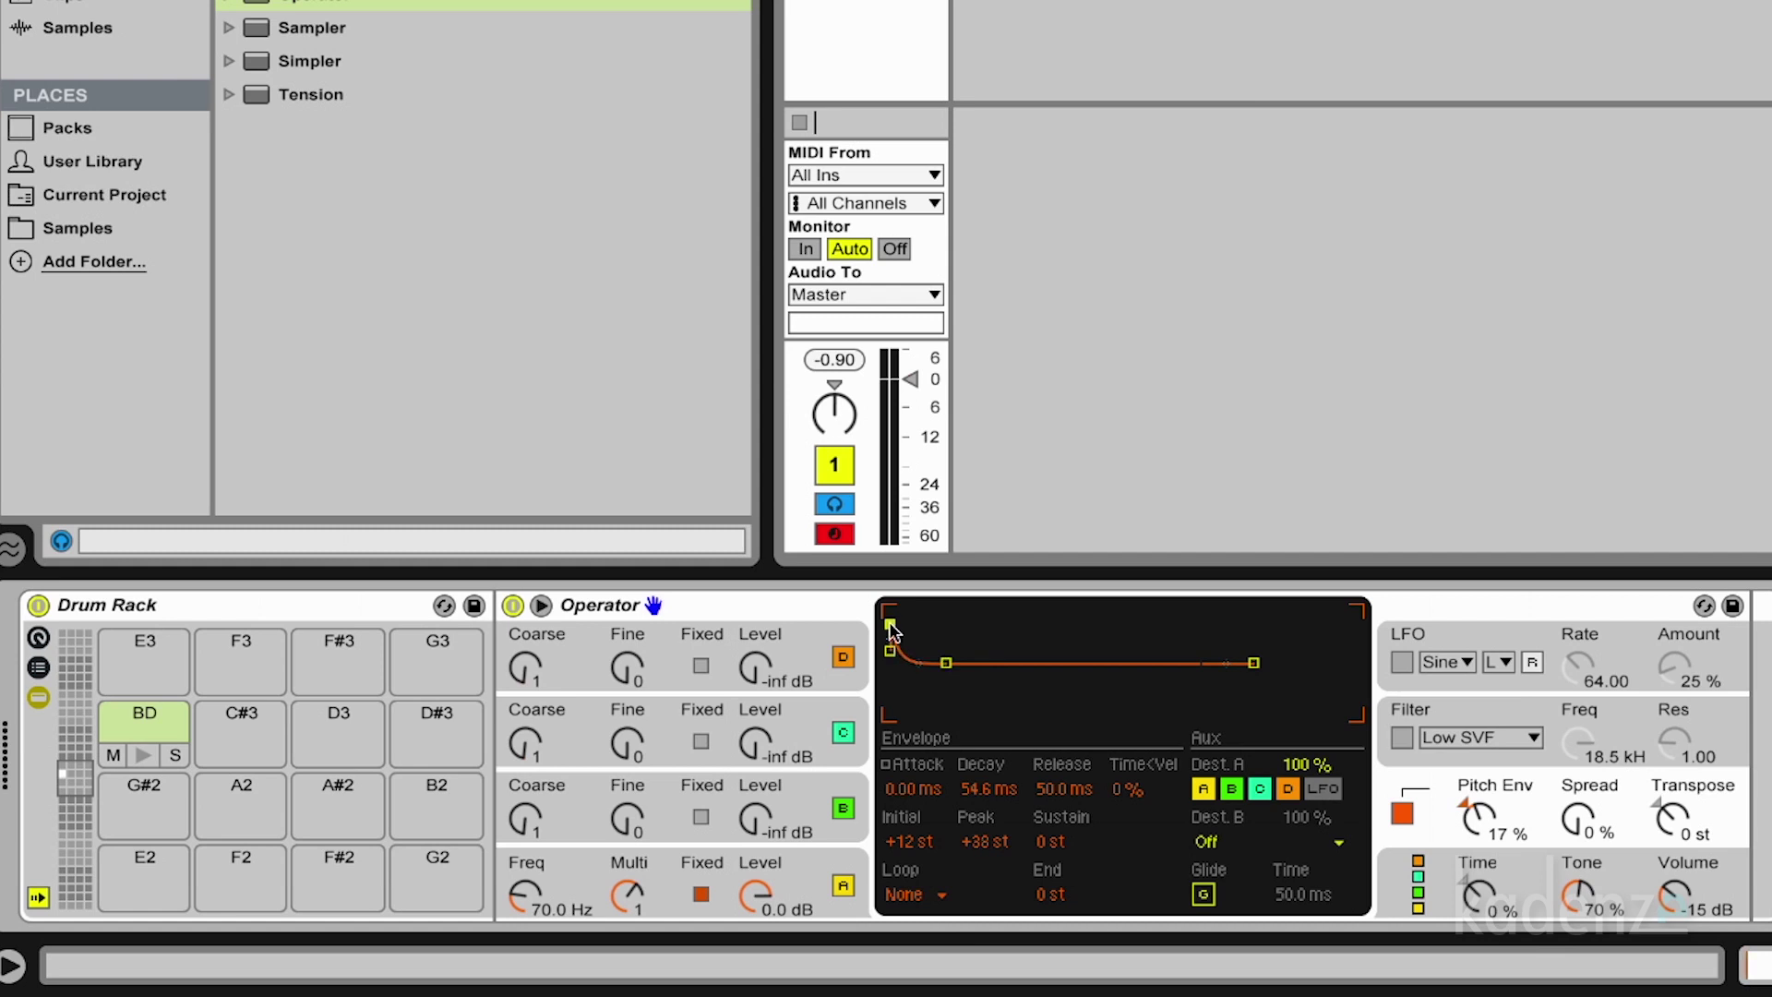
left_click_drag(1477, 817, 1477, 717)
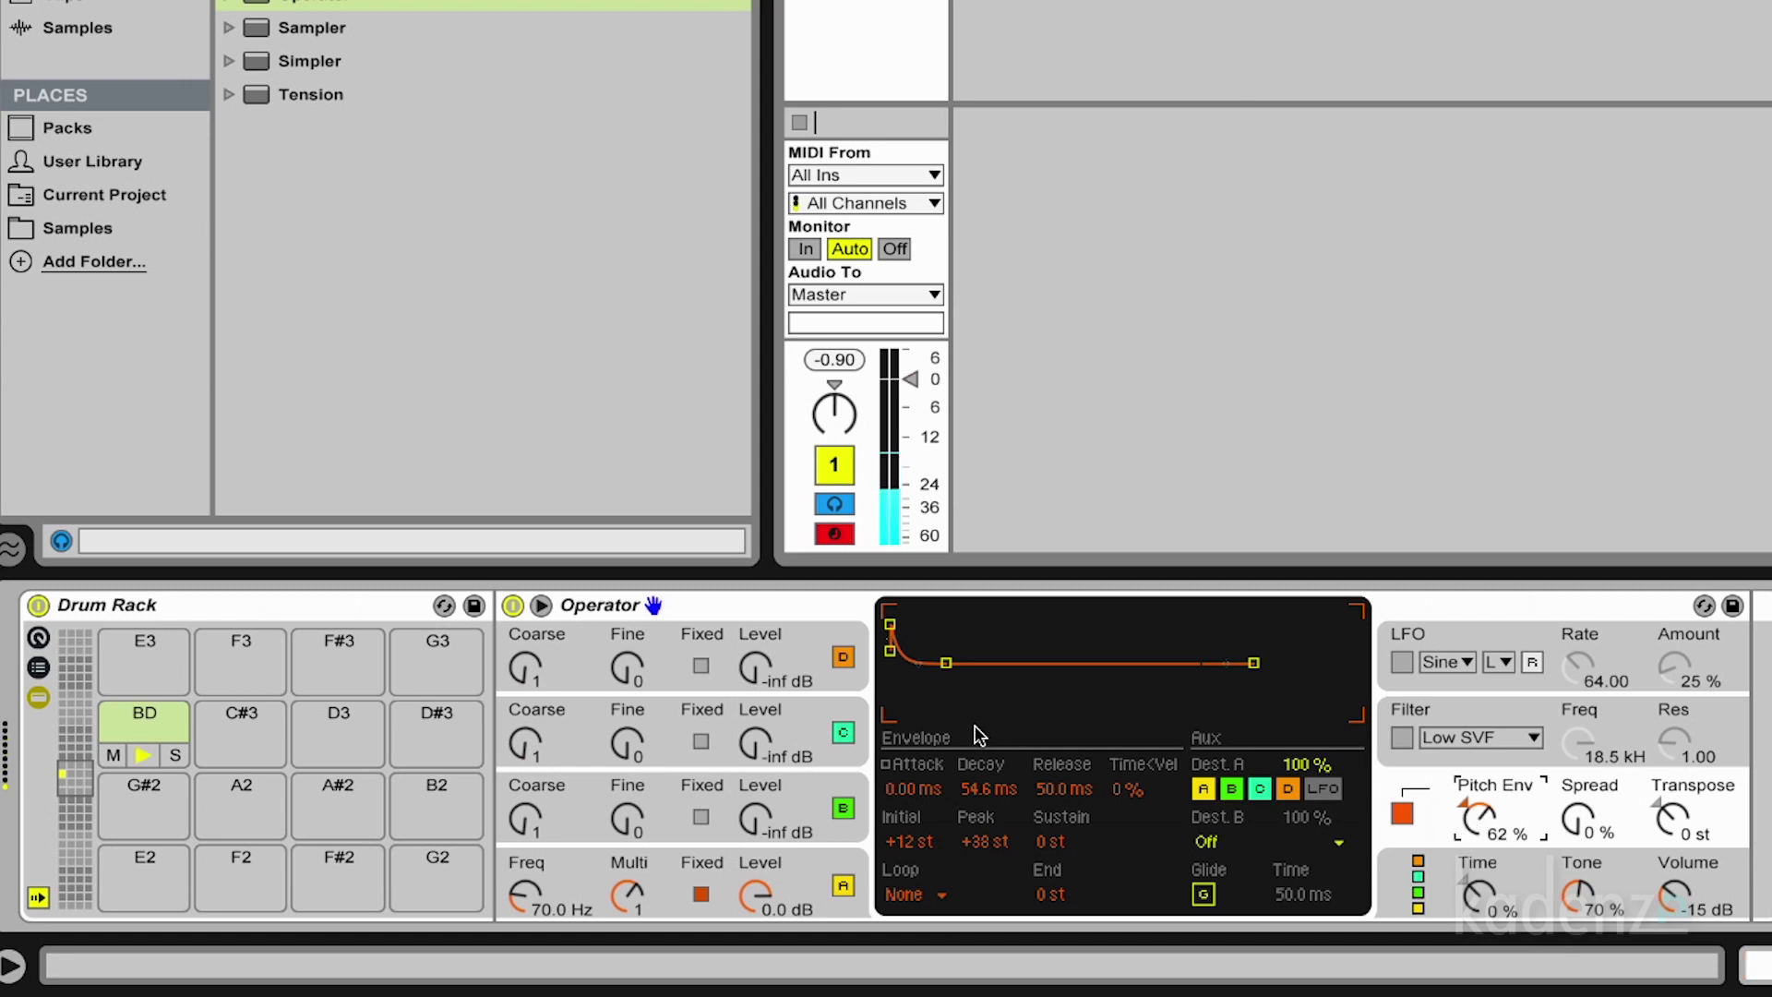
left_click_drag(889, 625, 889, 612)
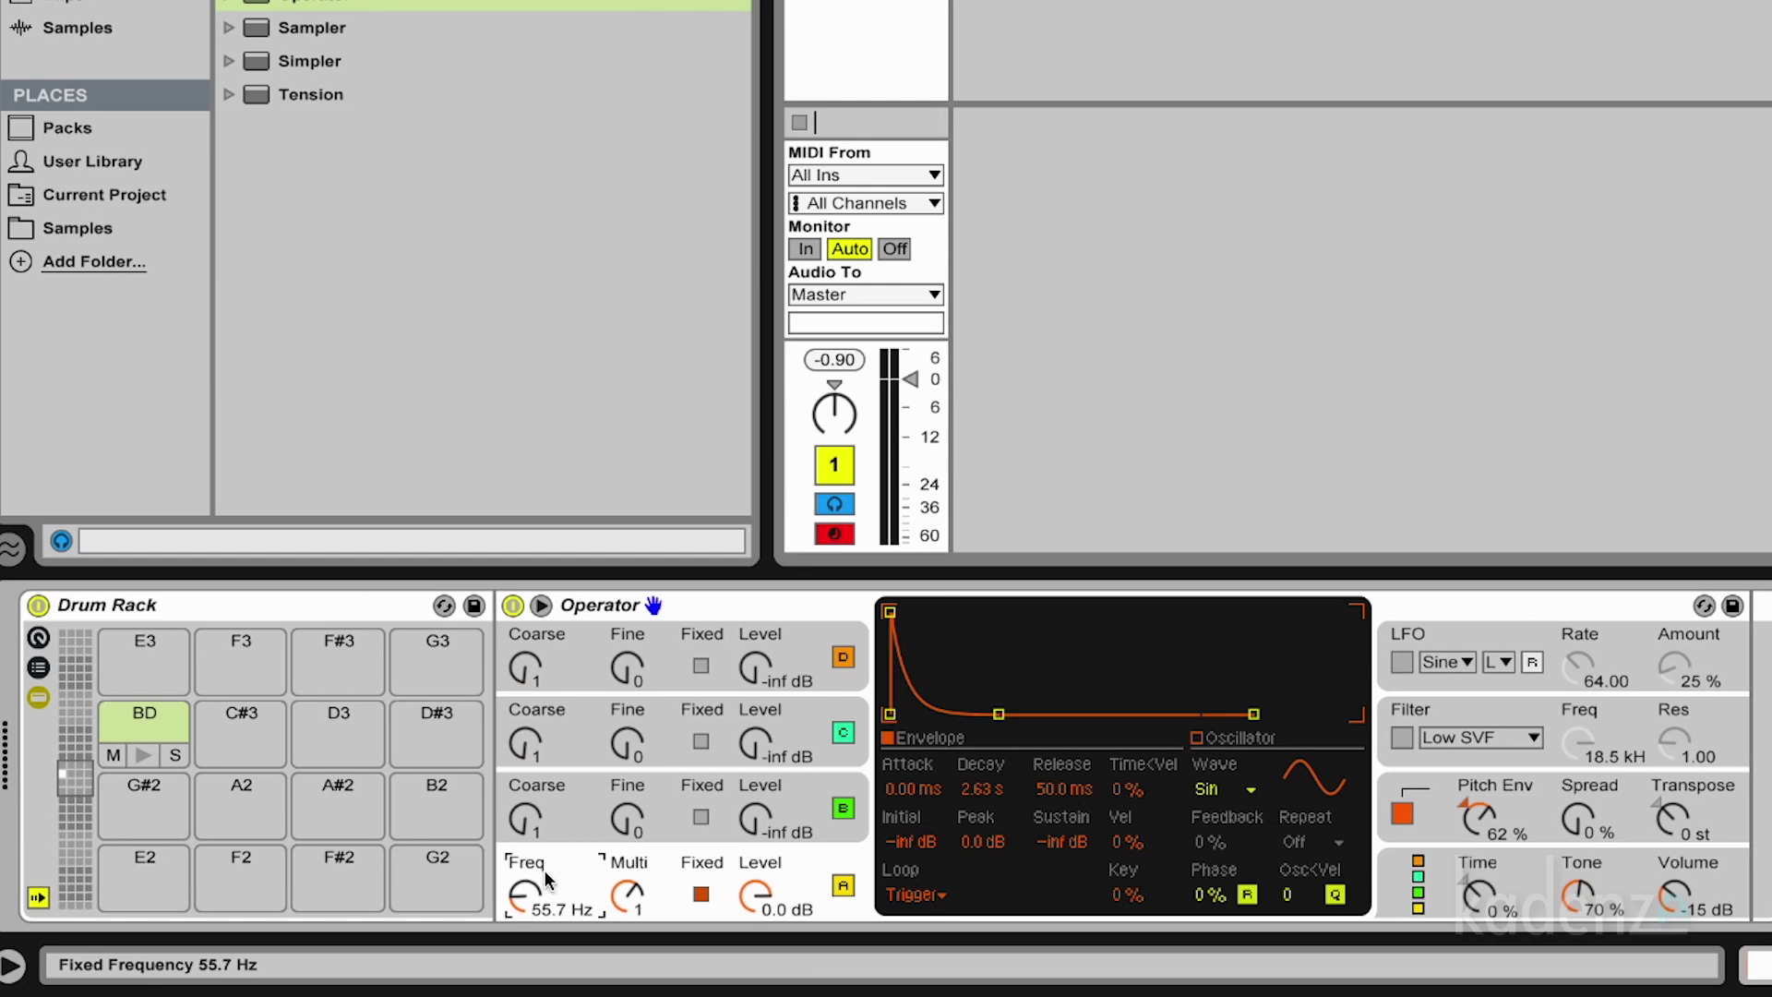
- Switch oscillator B to fixed frequency in Trigger mode, with its level around -25 dB
left_click(829, 776)
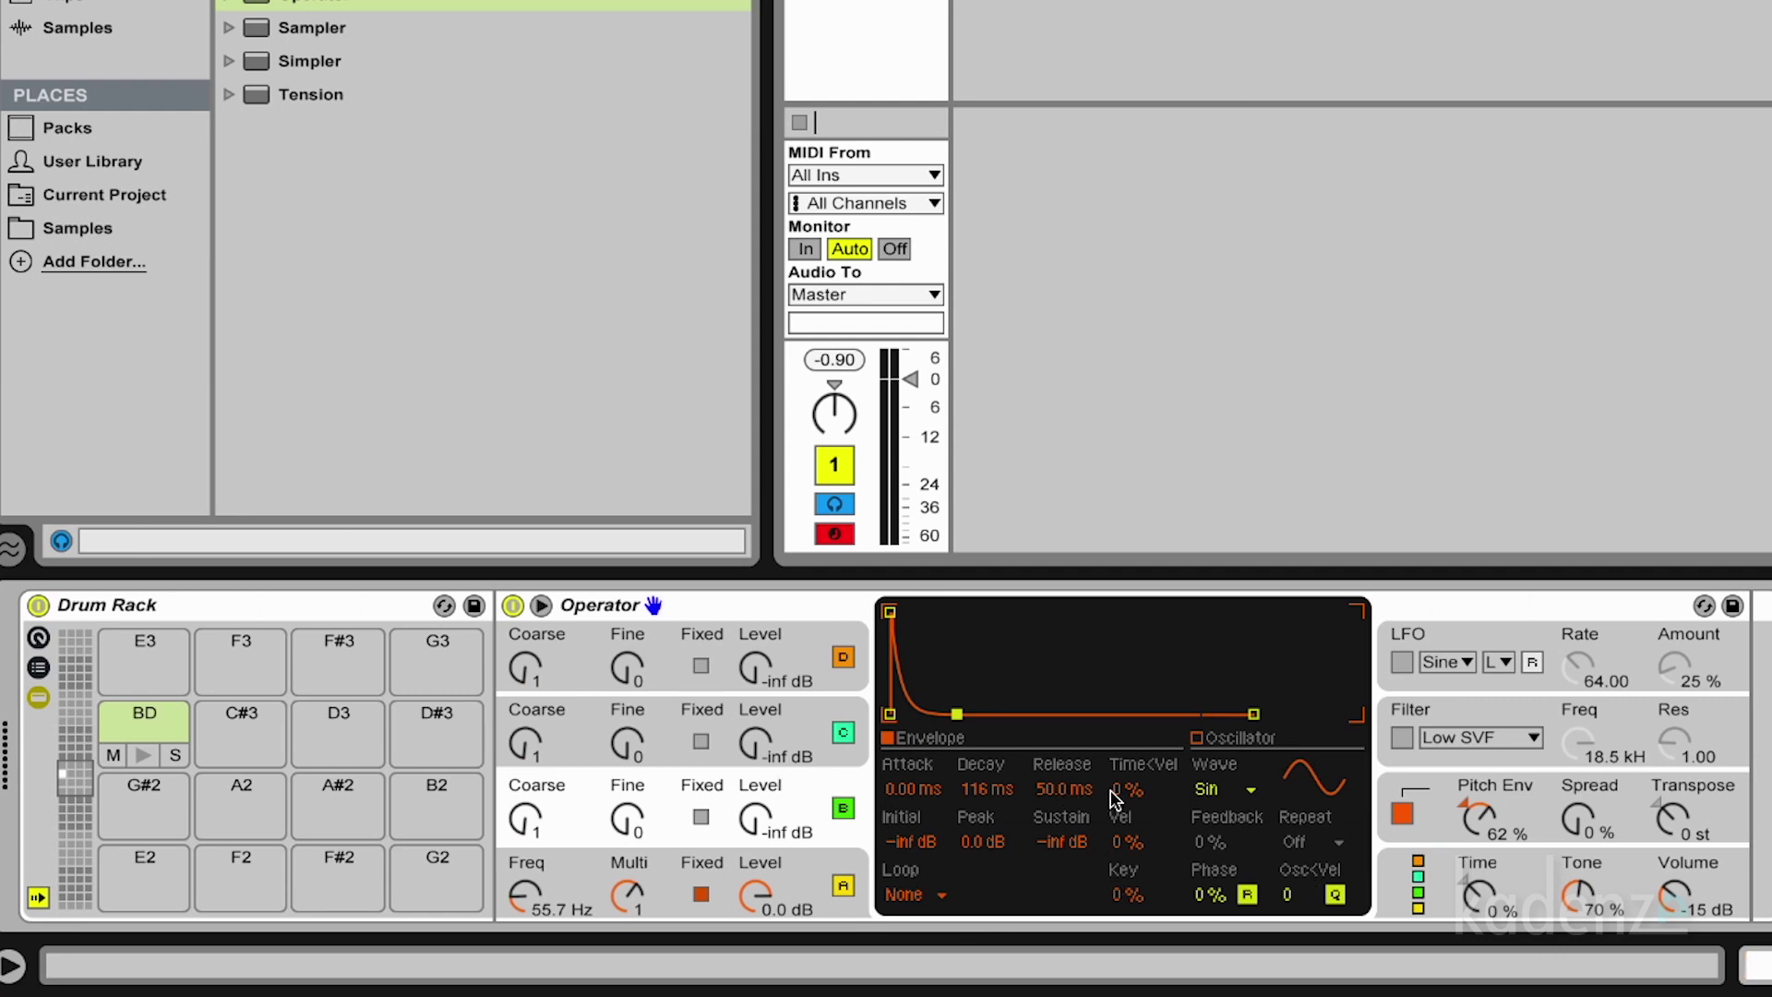
left_click_drag(759, 828, 758, 816)
left_click(701, 818)
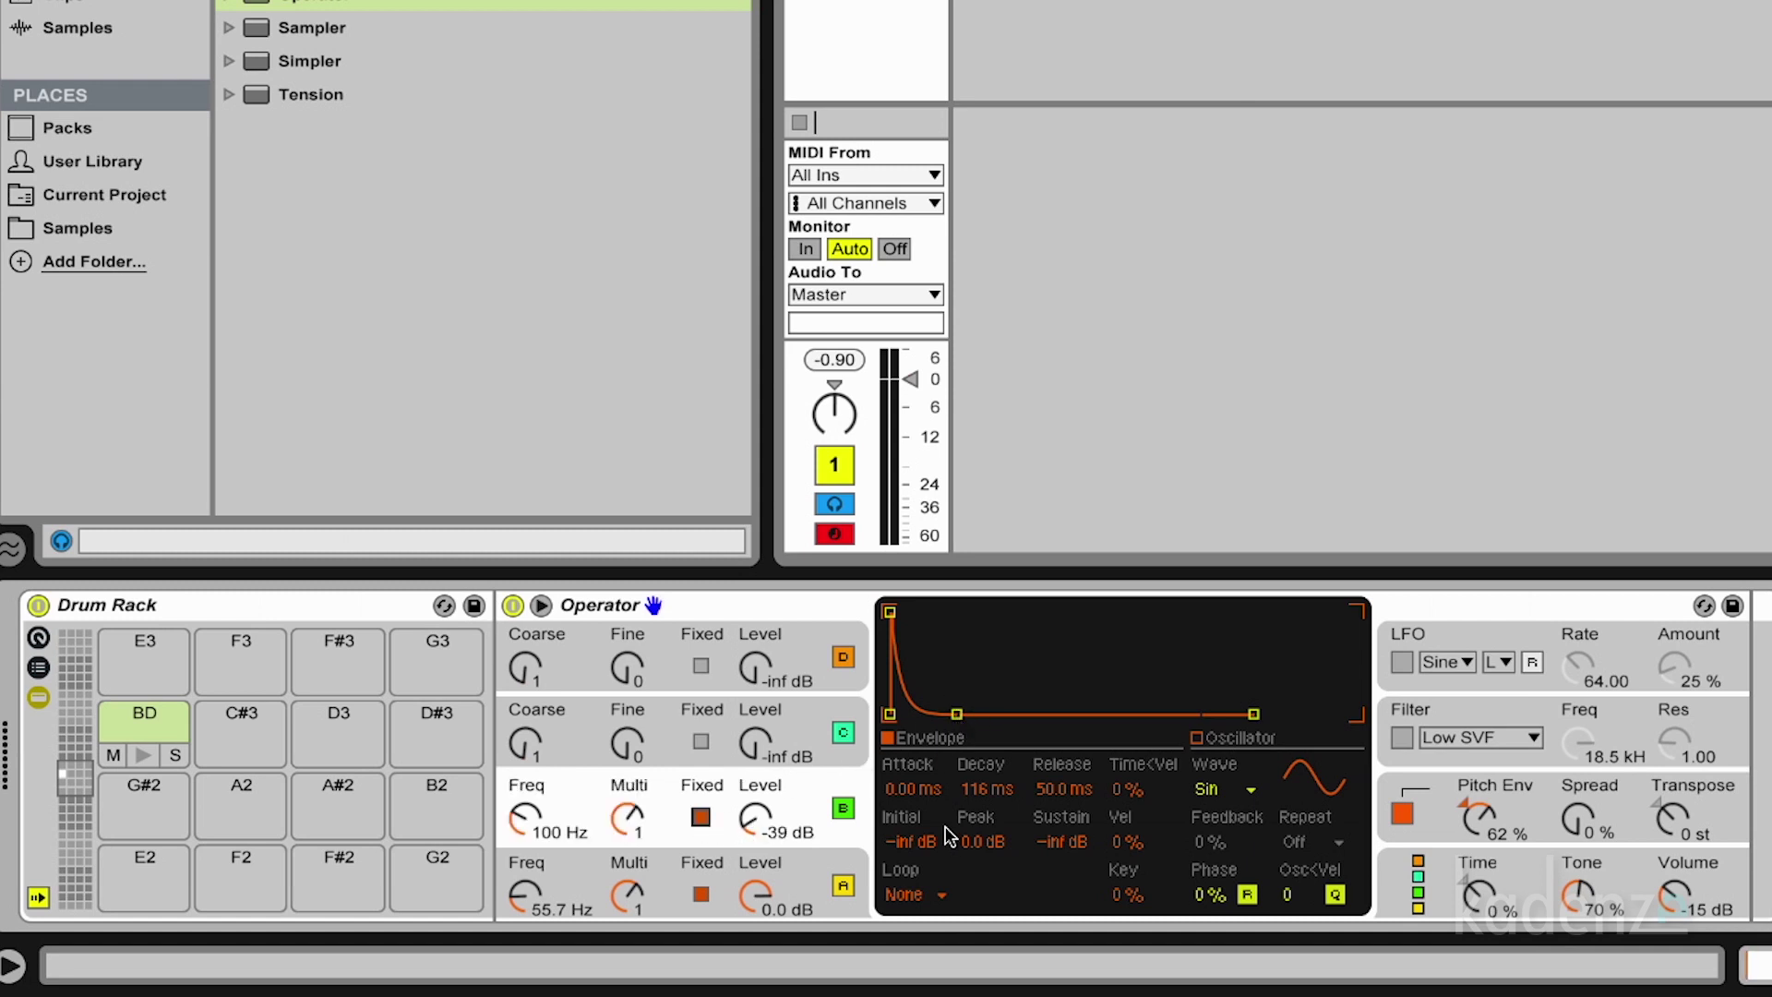
left_click(914, 895)
left_click(913, 860)
left_click_drag(778, 827, 778, 793)
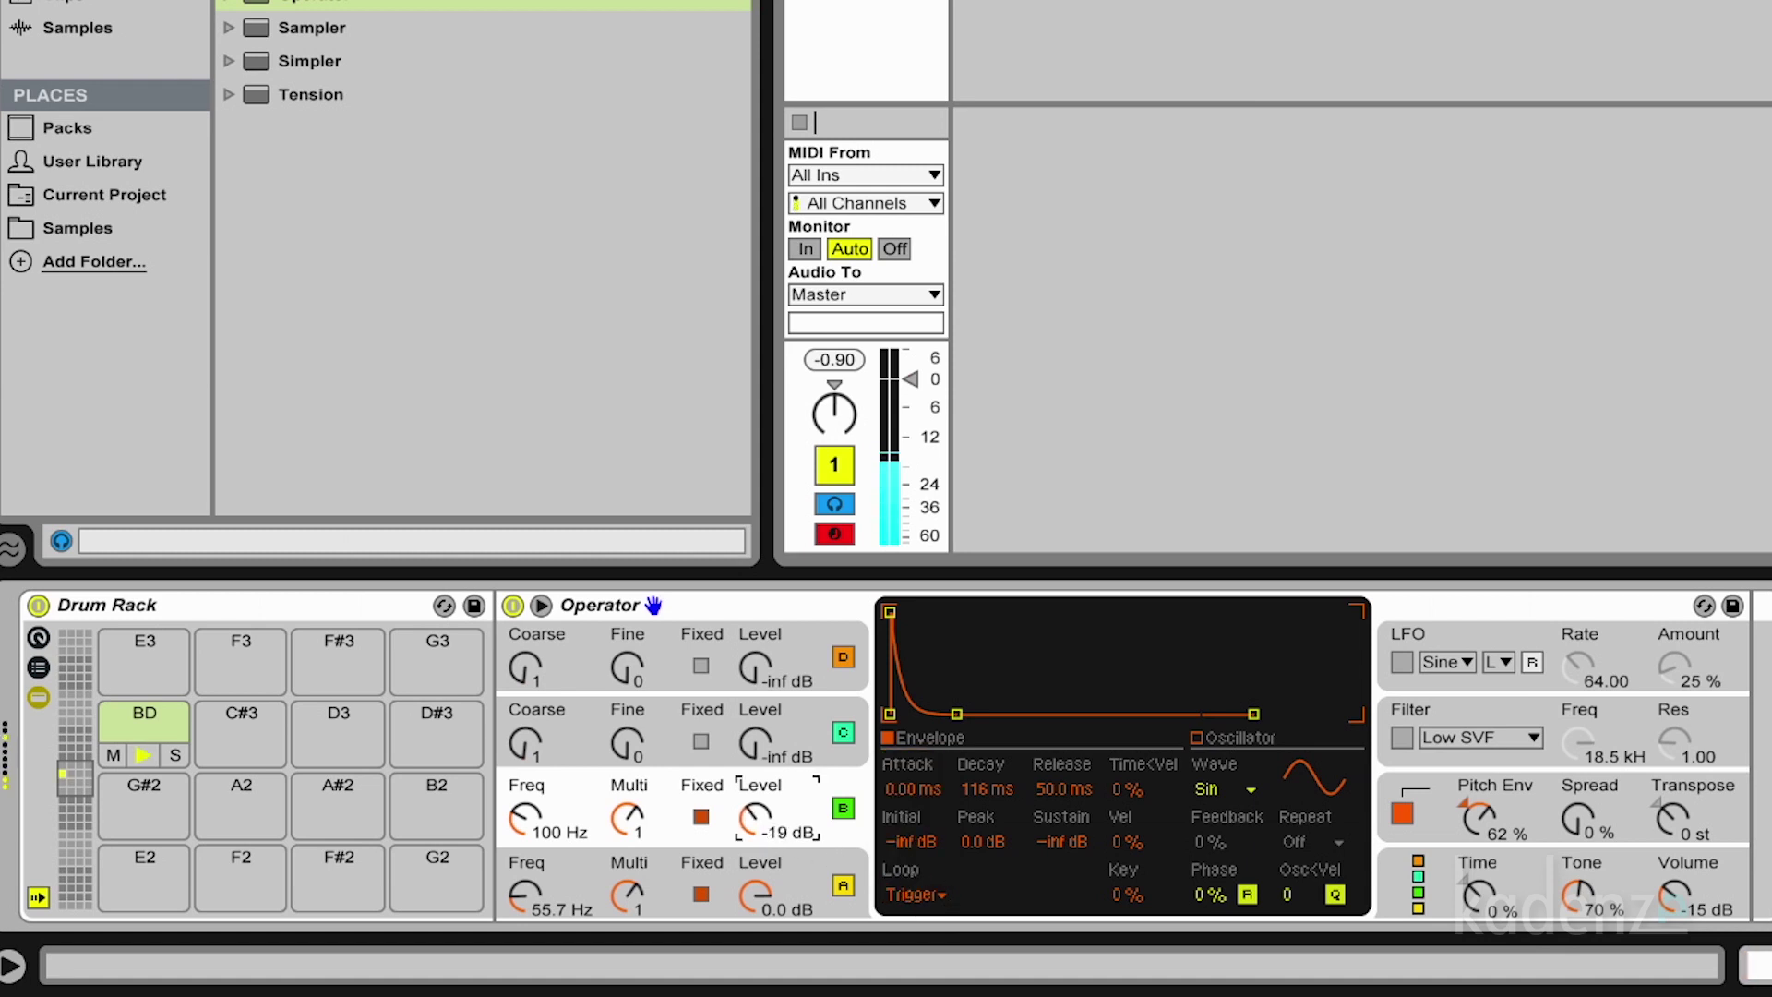
left_click_drag(573, 833, 573, 783)
left_click_drag(755, 818, 755, 823)
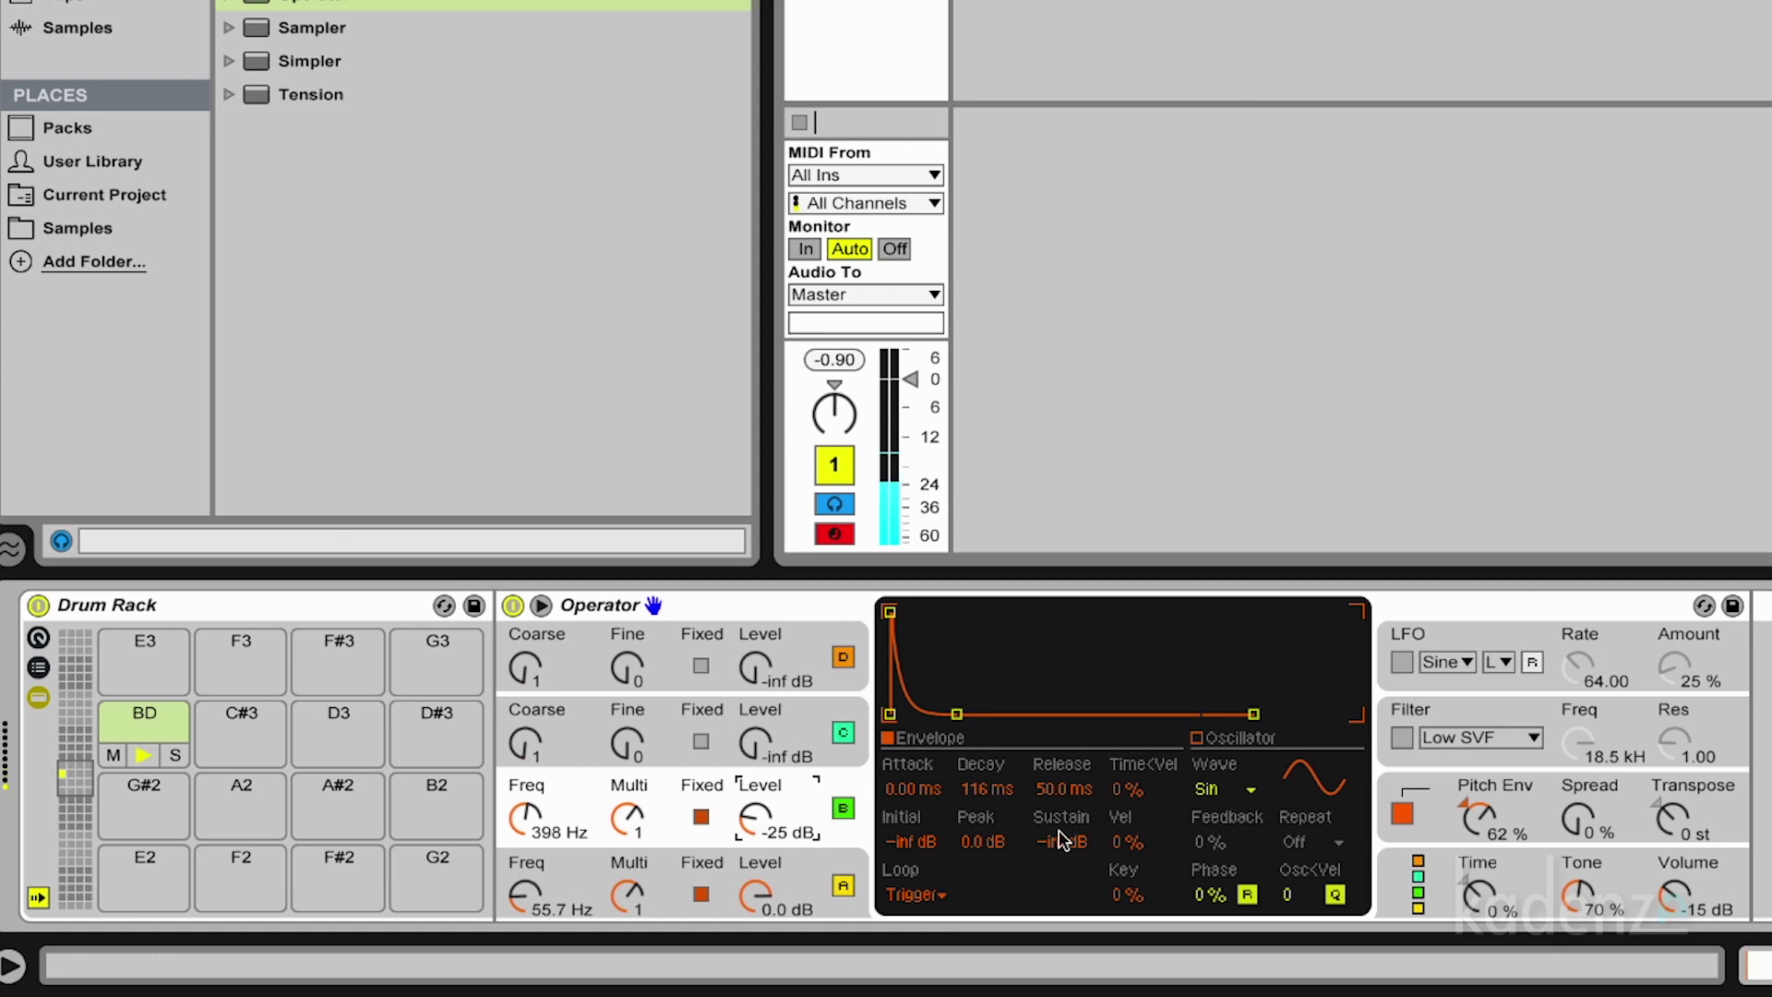
- Remove oscillators C and D from the pitch envelope targets, and set B to -18 dB at 74.9 Hz
left_click(1492, 862)
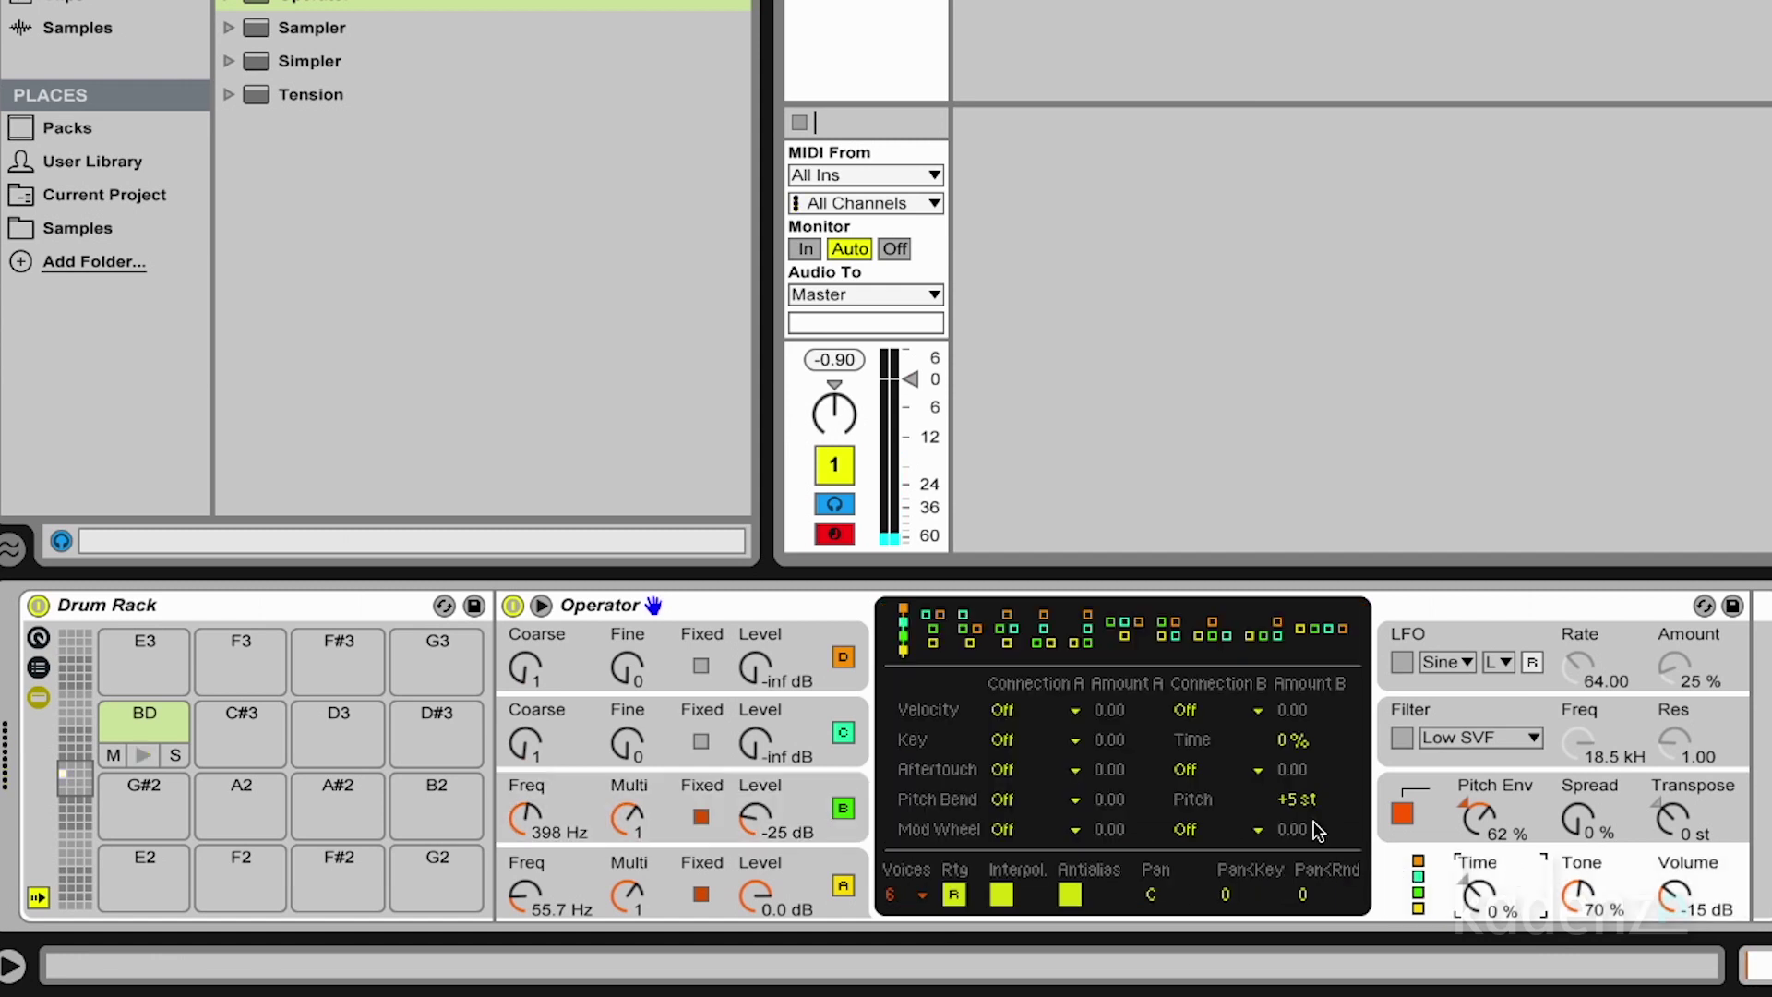
left_click(839, 880)
left_click(1504, 792)
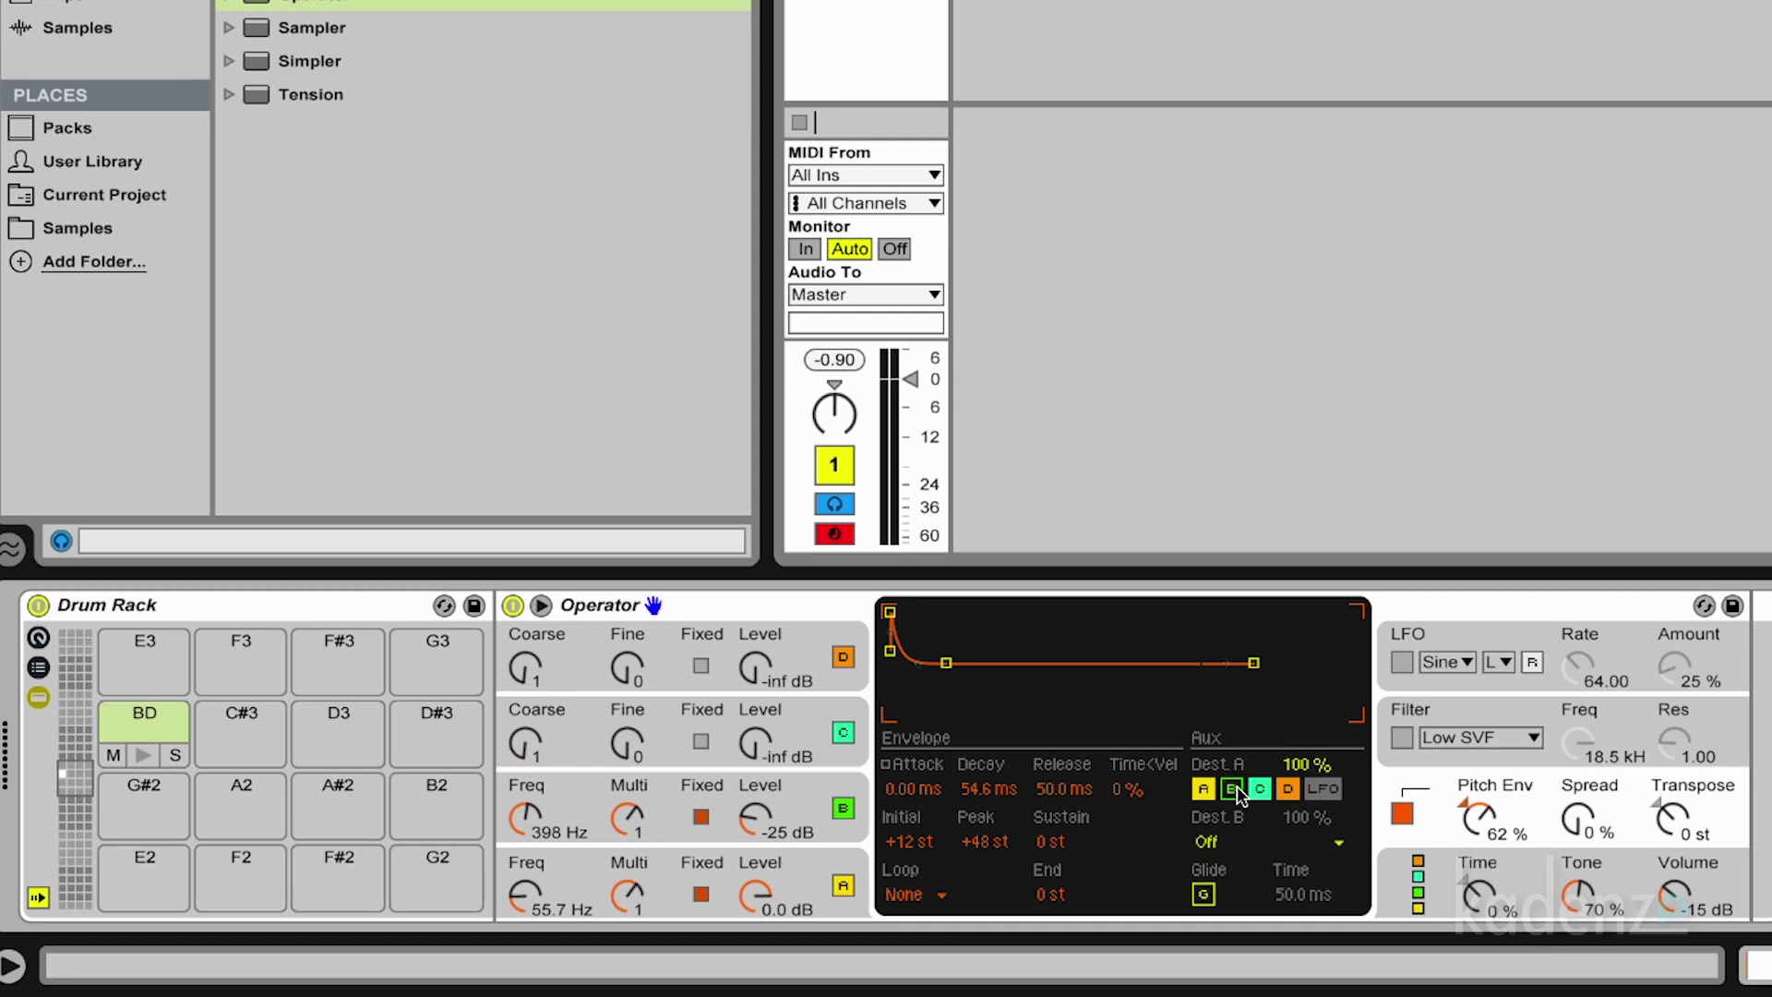
left_click(1259, 788)
left_click(1287, 788)
left_click(841, 806)
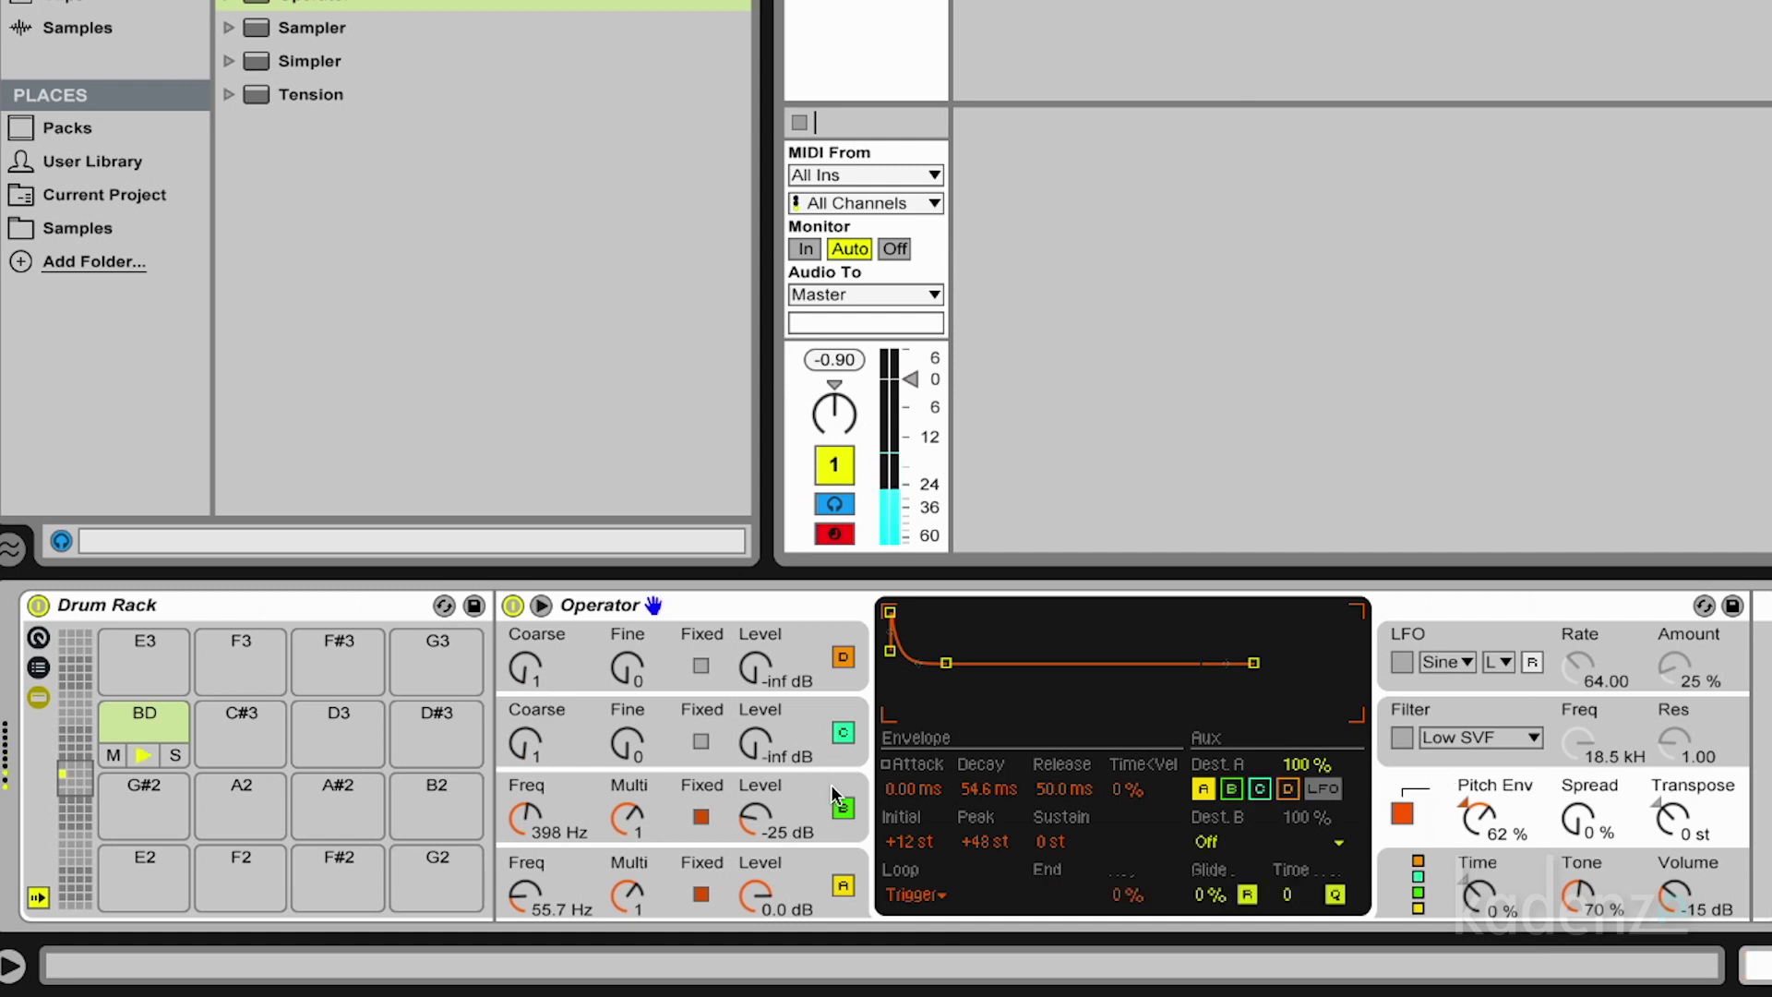
left_click_drag(756, 819, 756, 801)
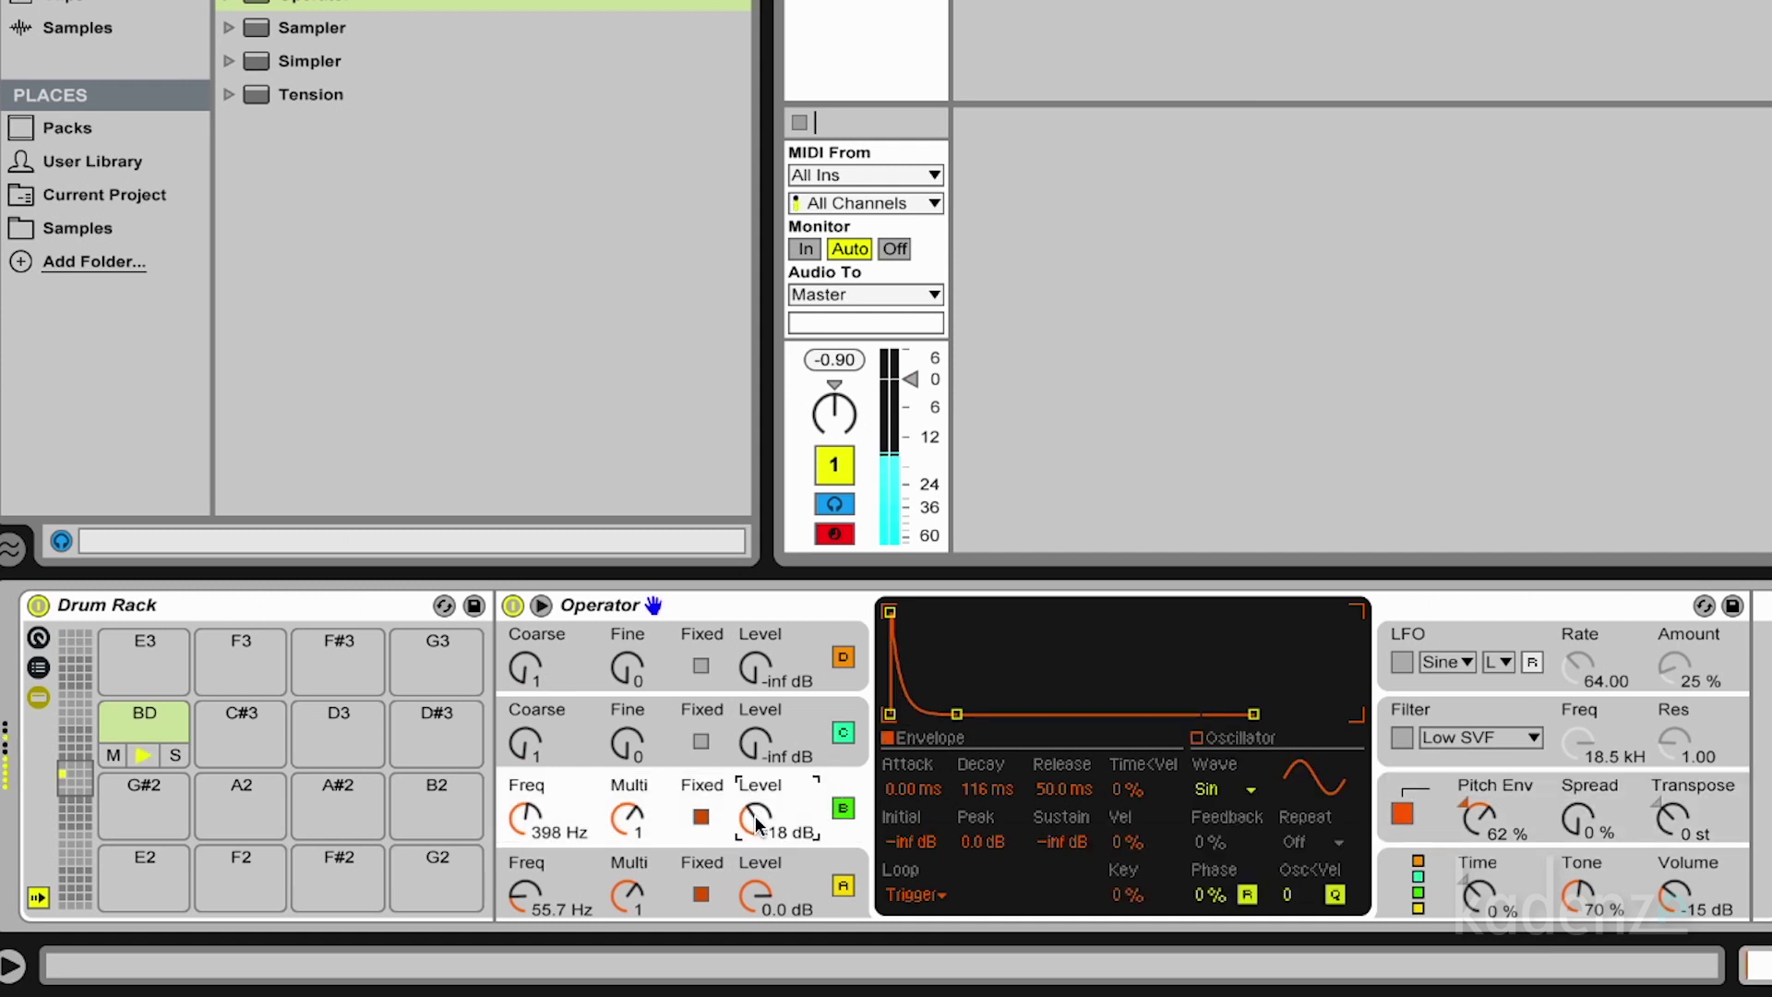
left_click_drag(526, 815, 526, 879)
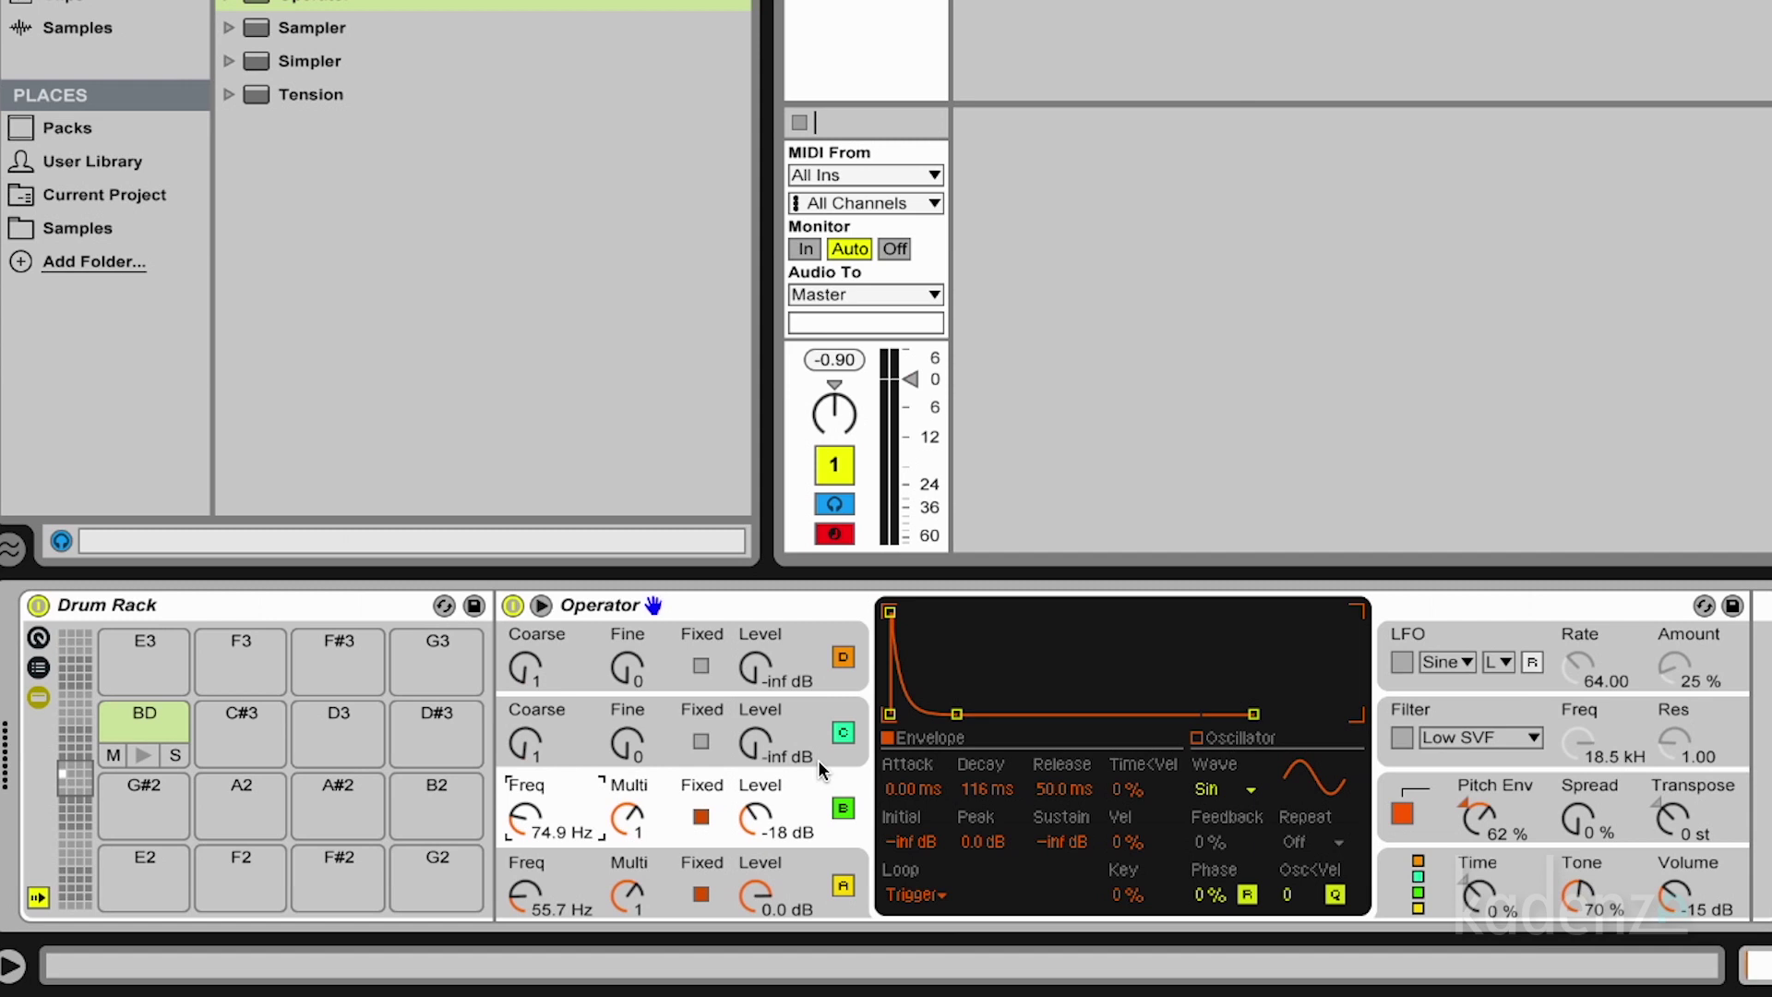
- Raise the oscillator's starting phase from 0% to 39% in the waveform settings
left_click(810, 860)
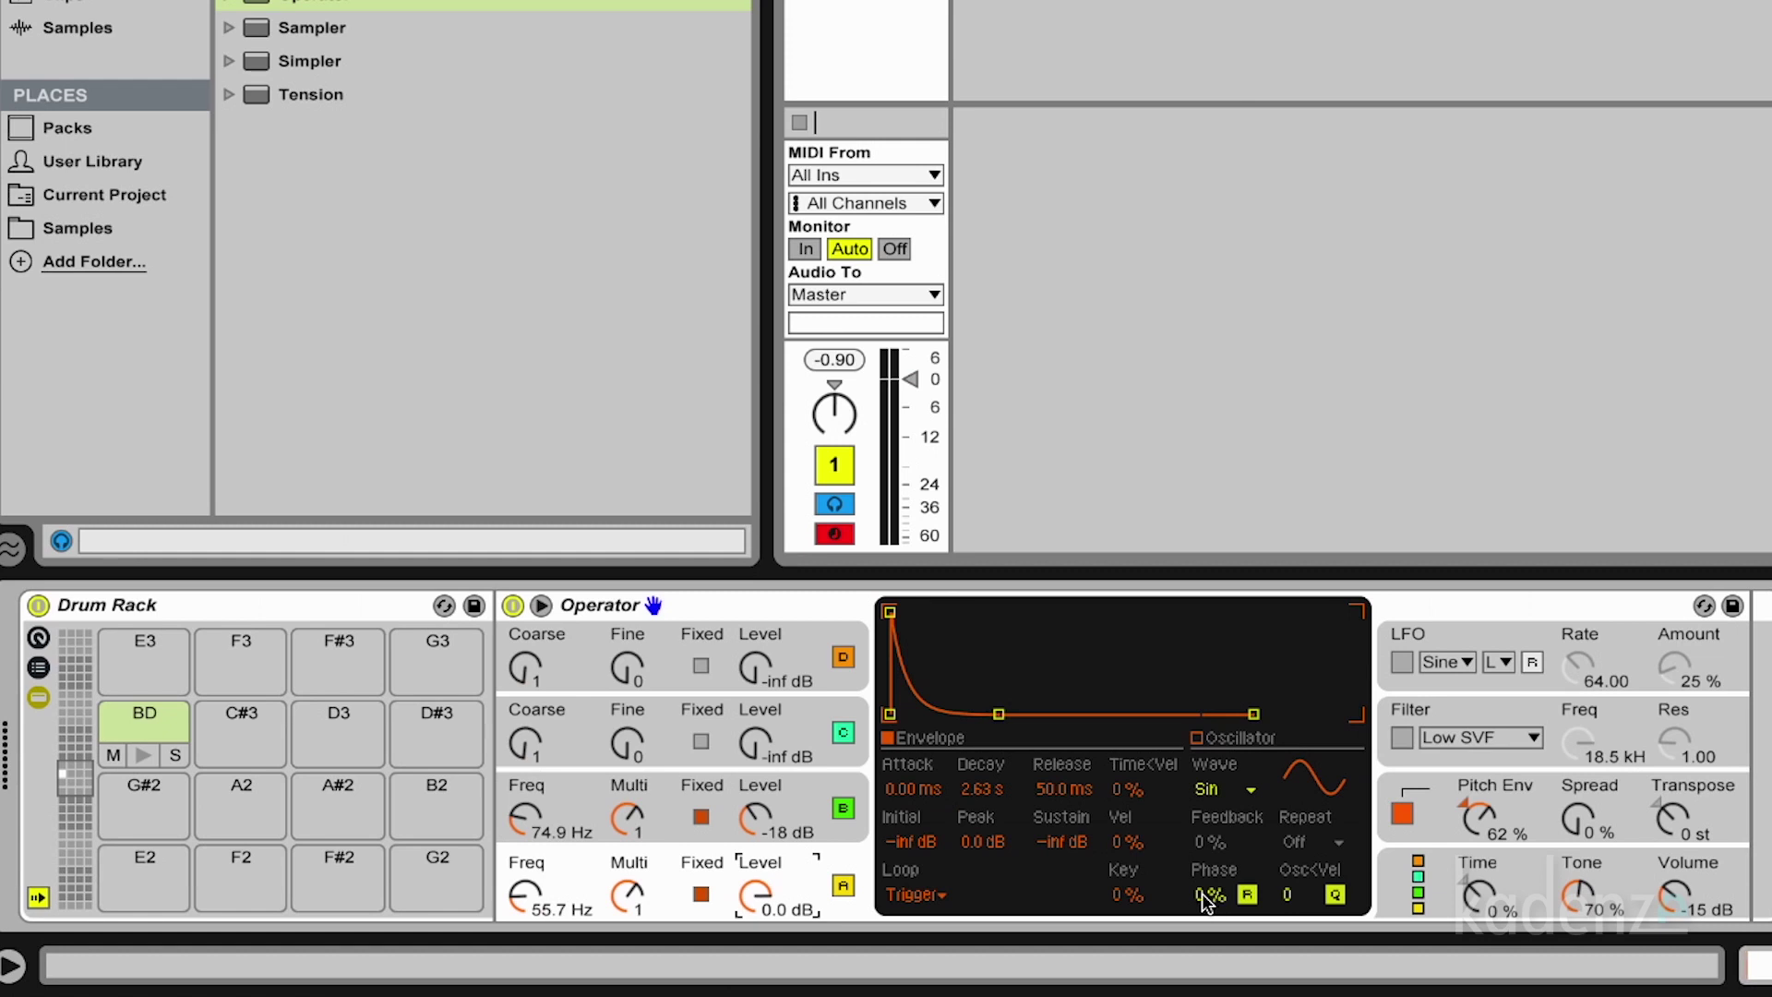
left_click(1205, 895)
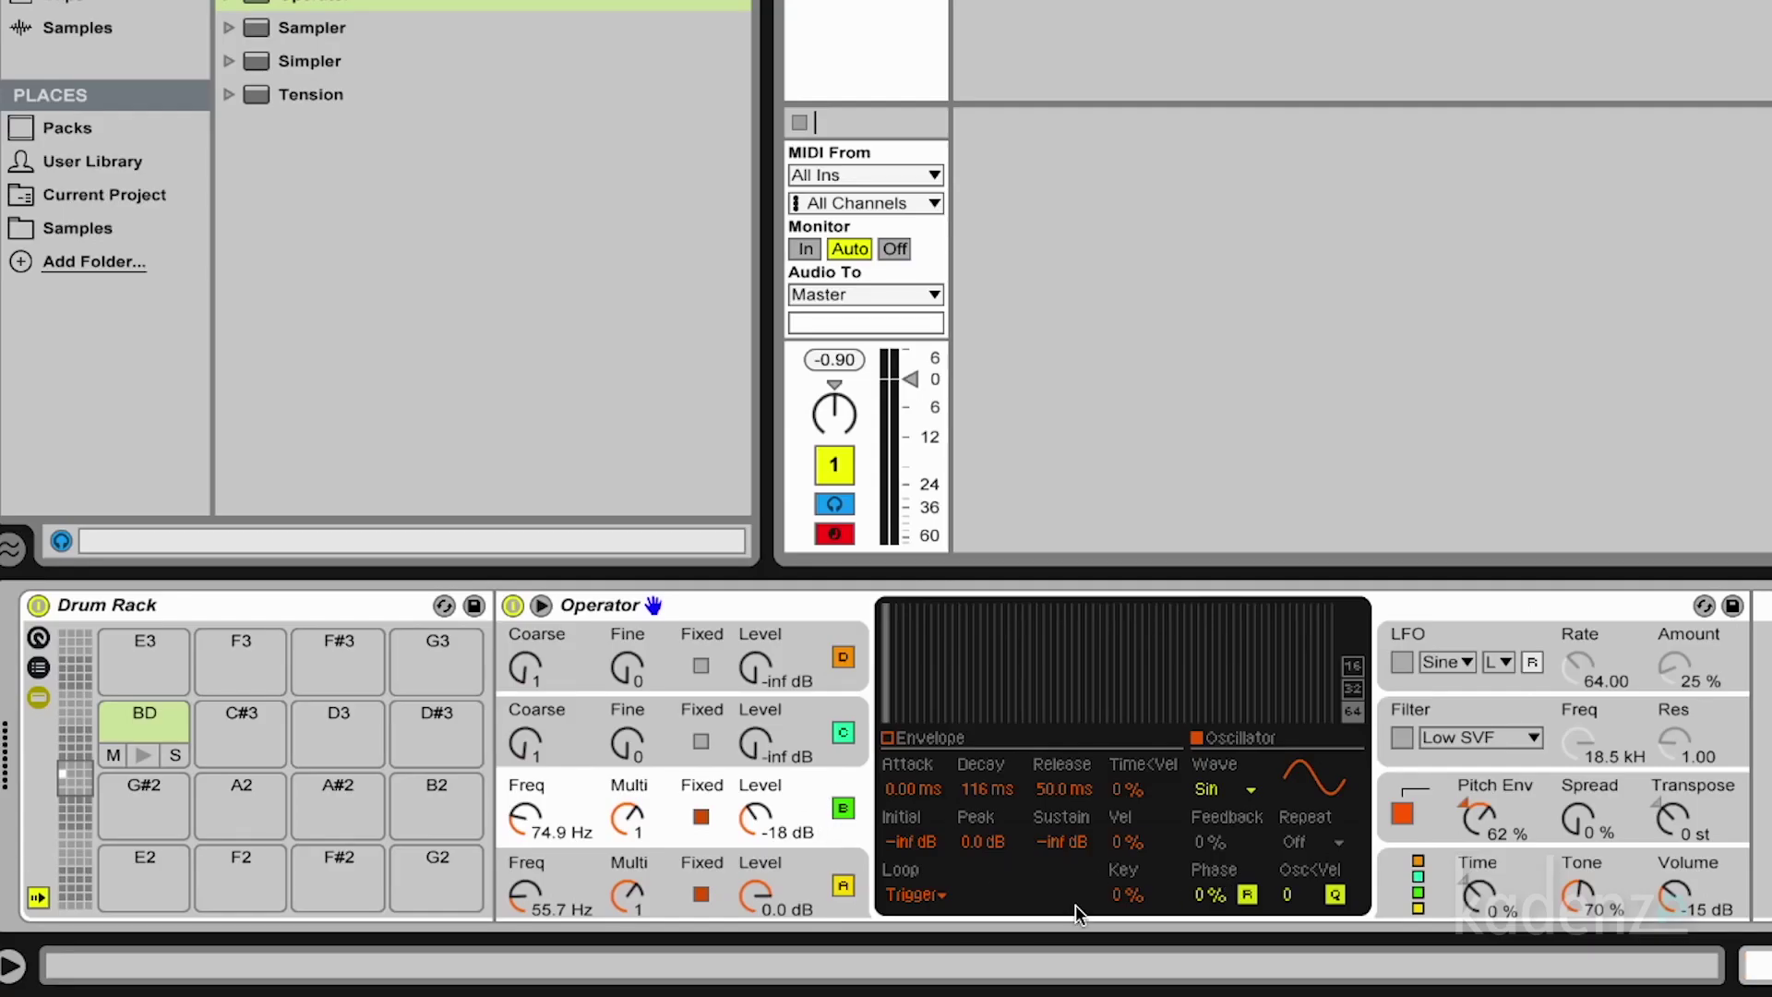
left_click_drag(1206, 895, 1206, 860)
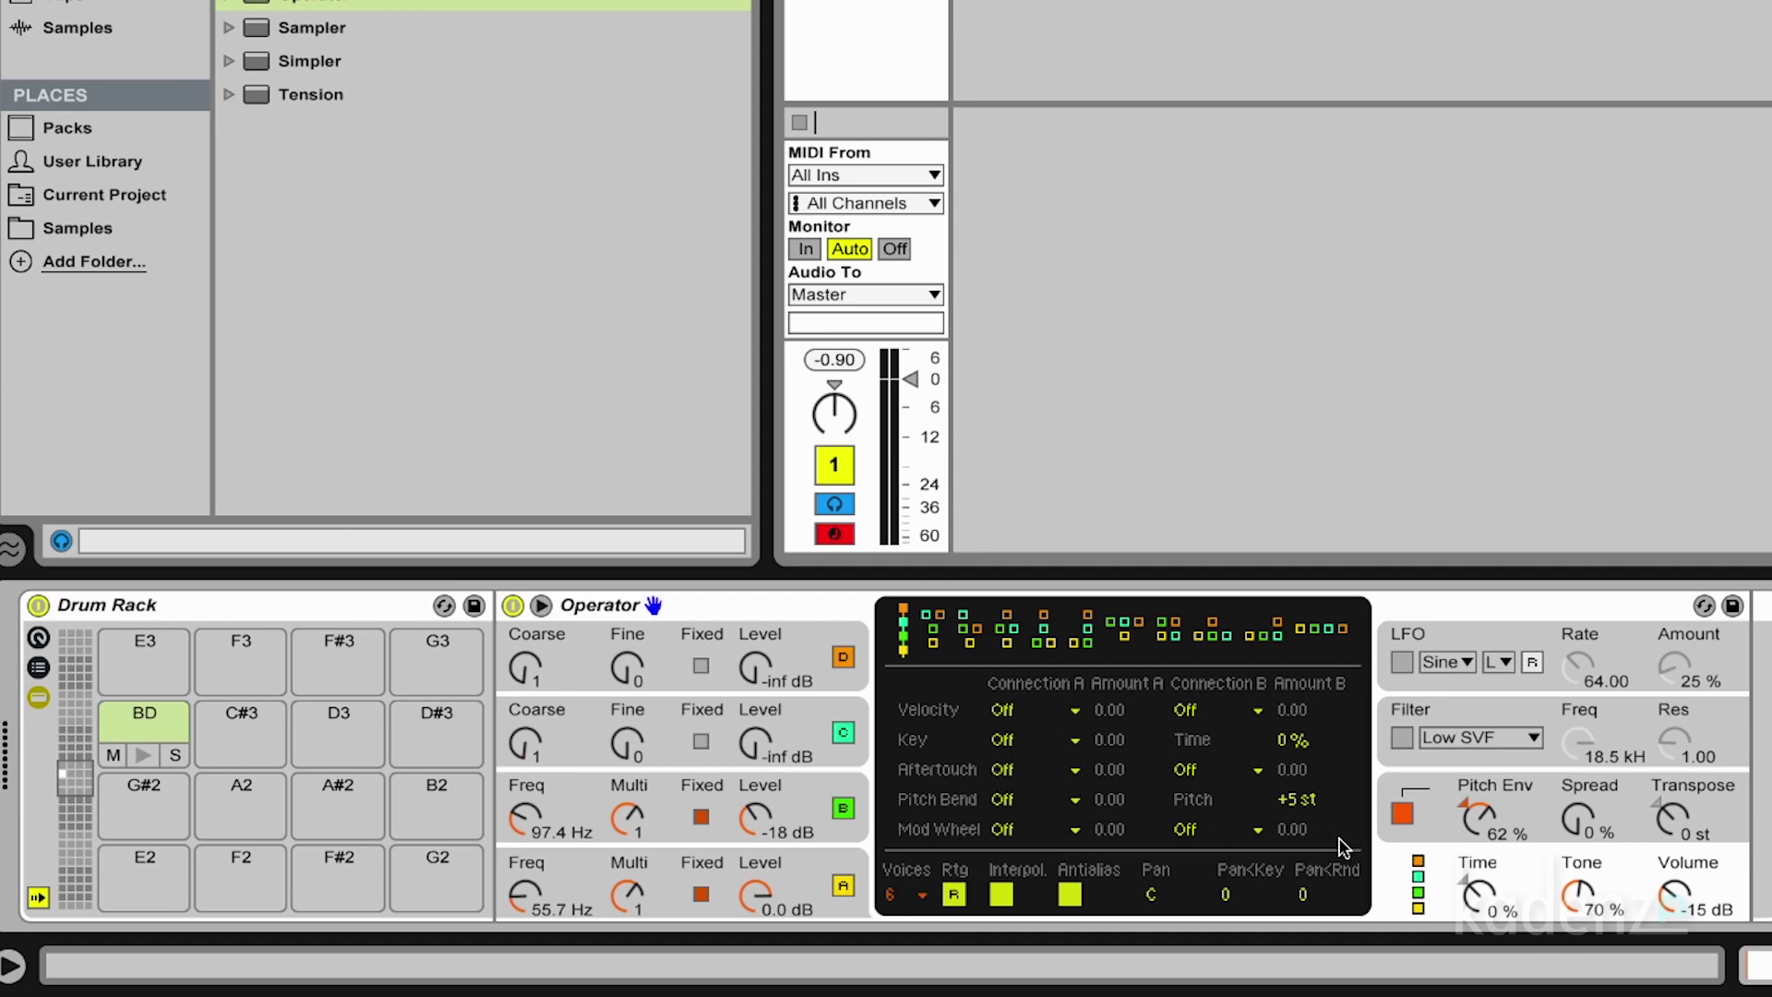
- Switch to the 2x2 algorithm, copy oscillator A onto C, and lower track volume to about -6 dB
left_click(1164, 631)
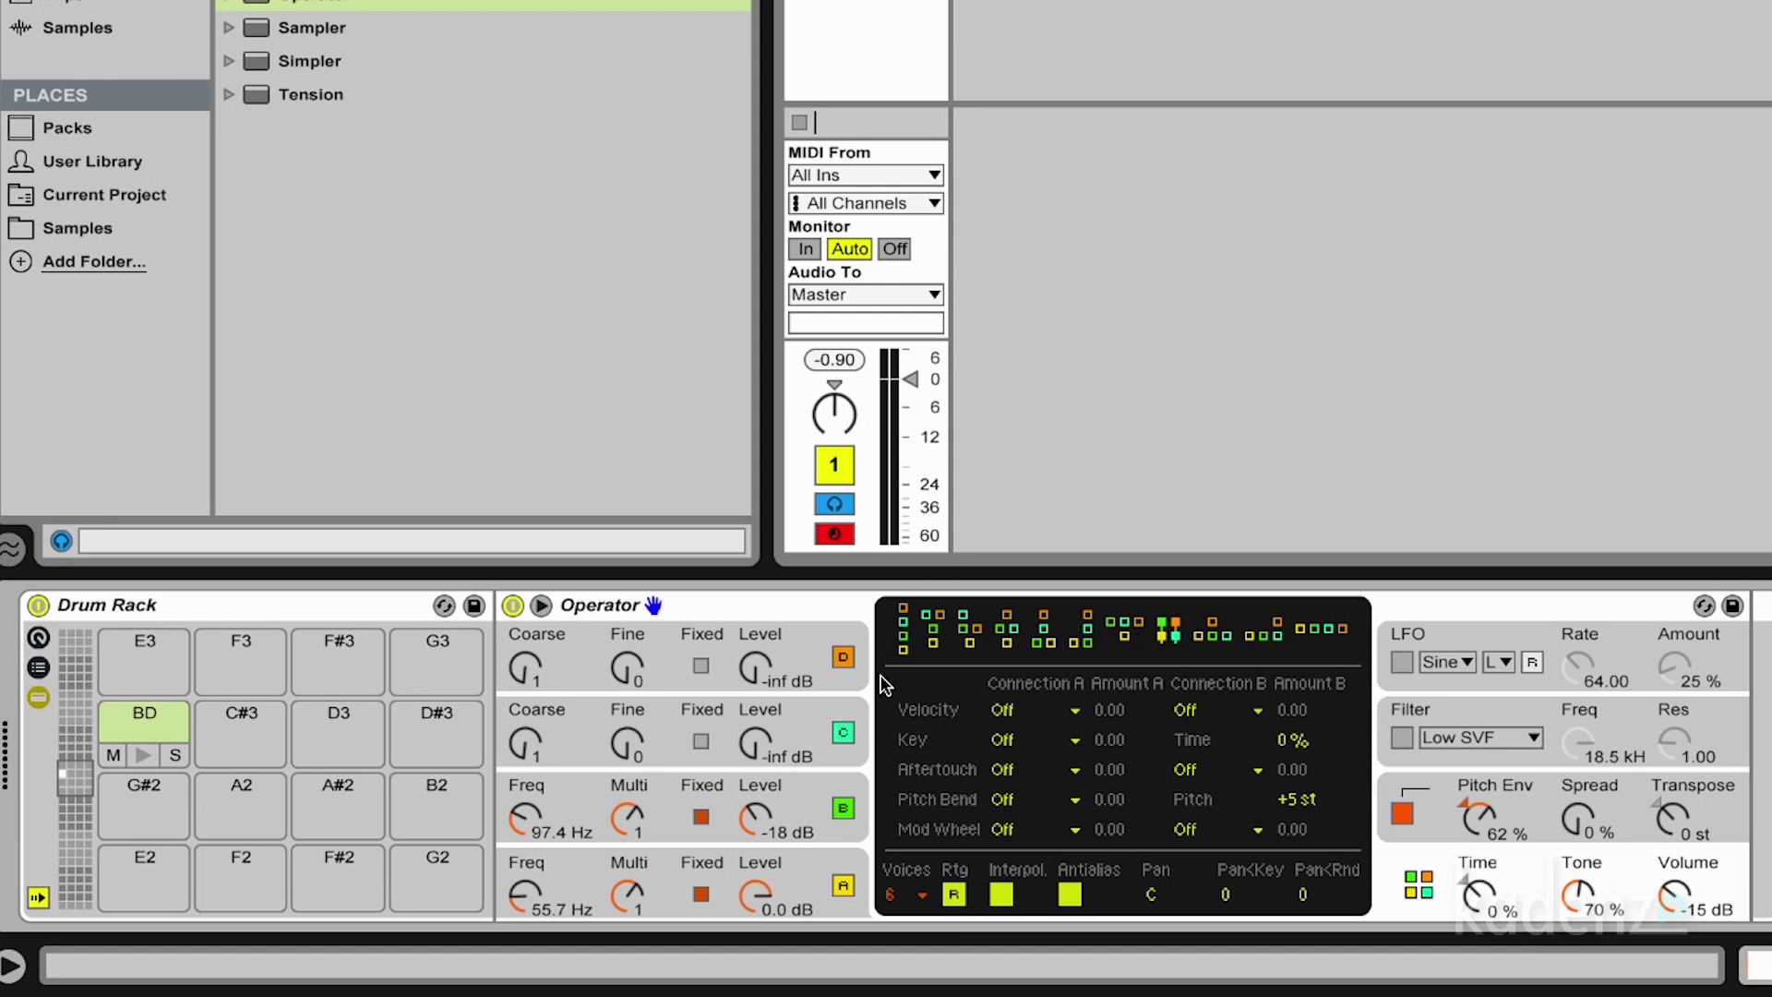
left_click(837, 705)
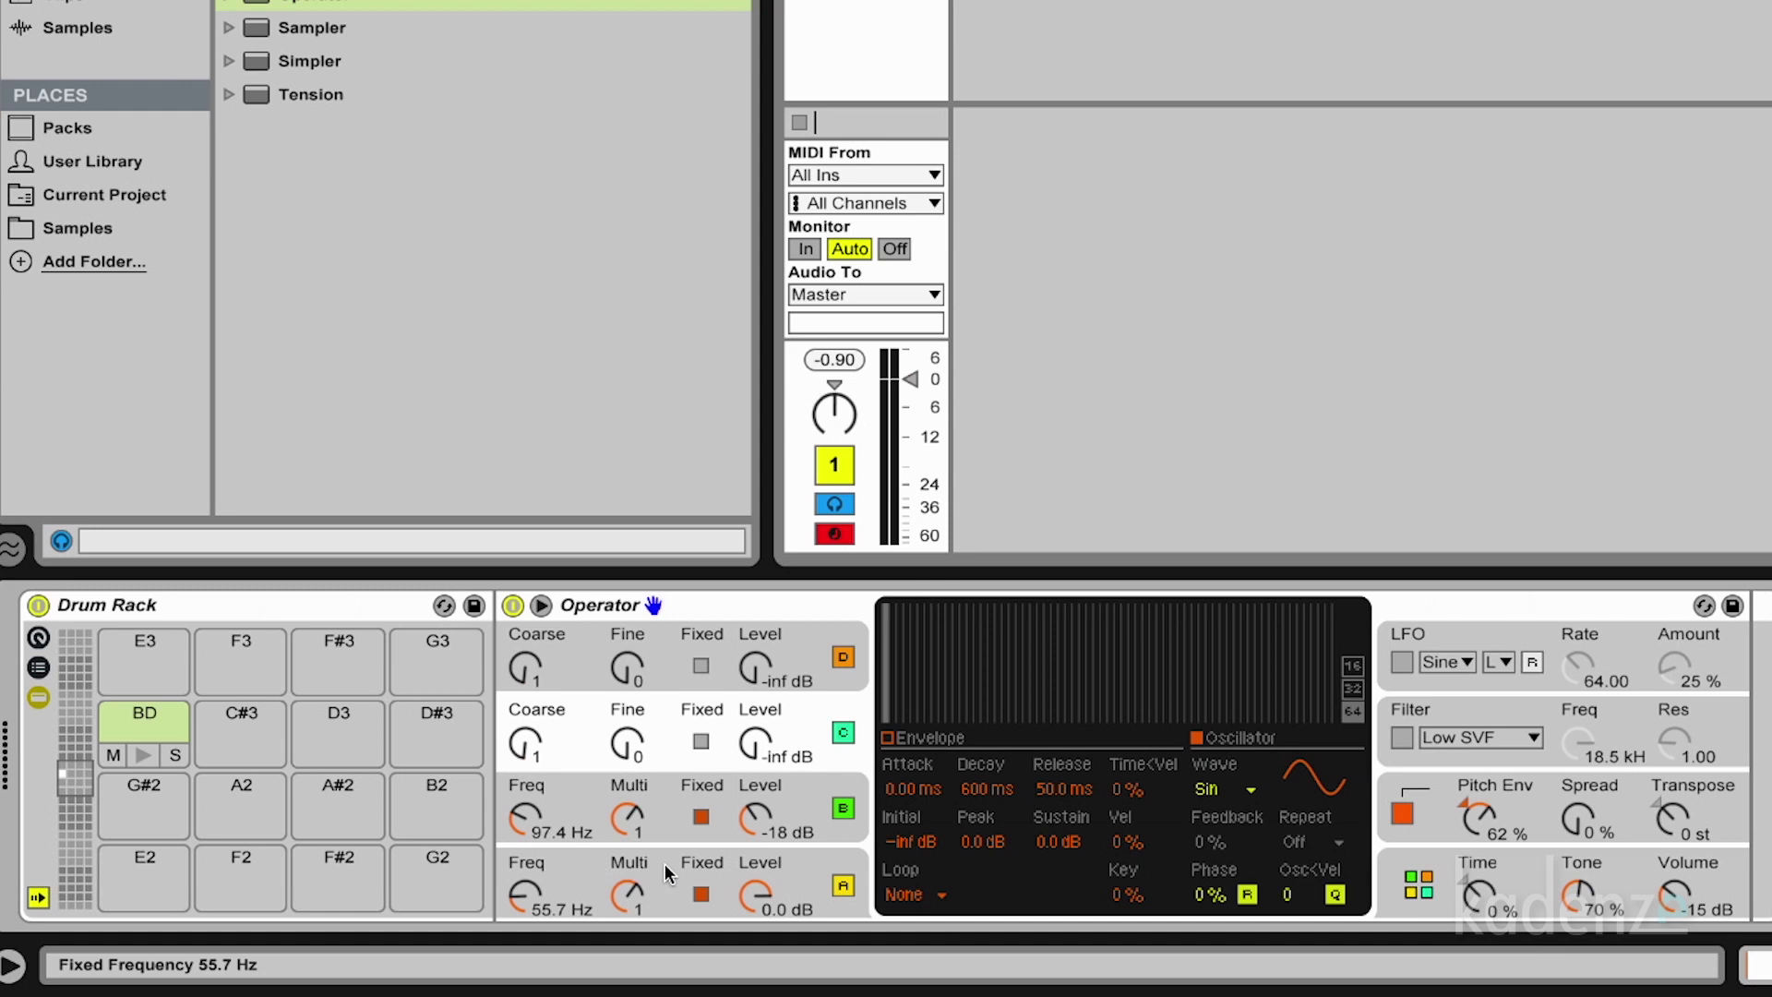
right_click(843, 710)
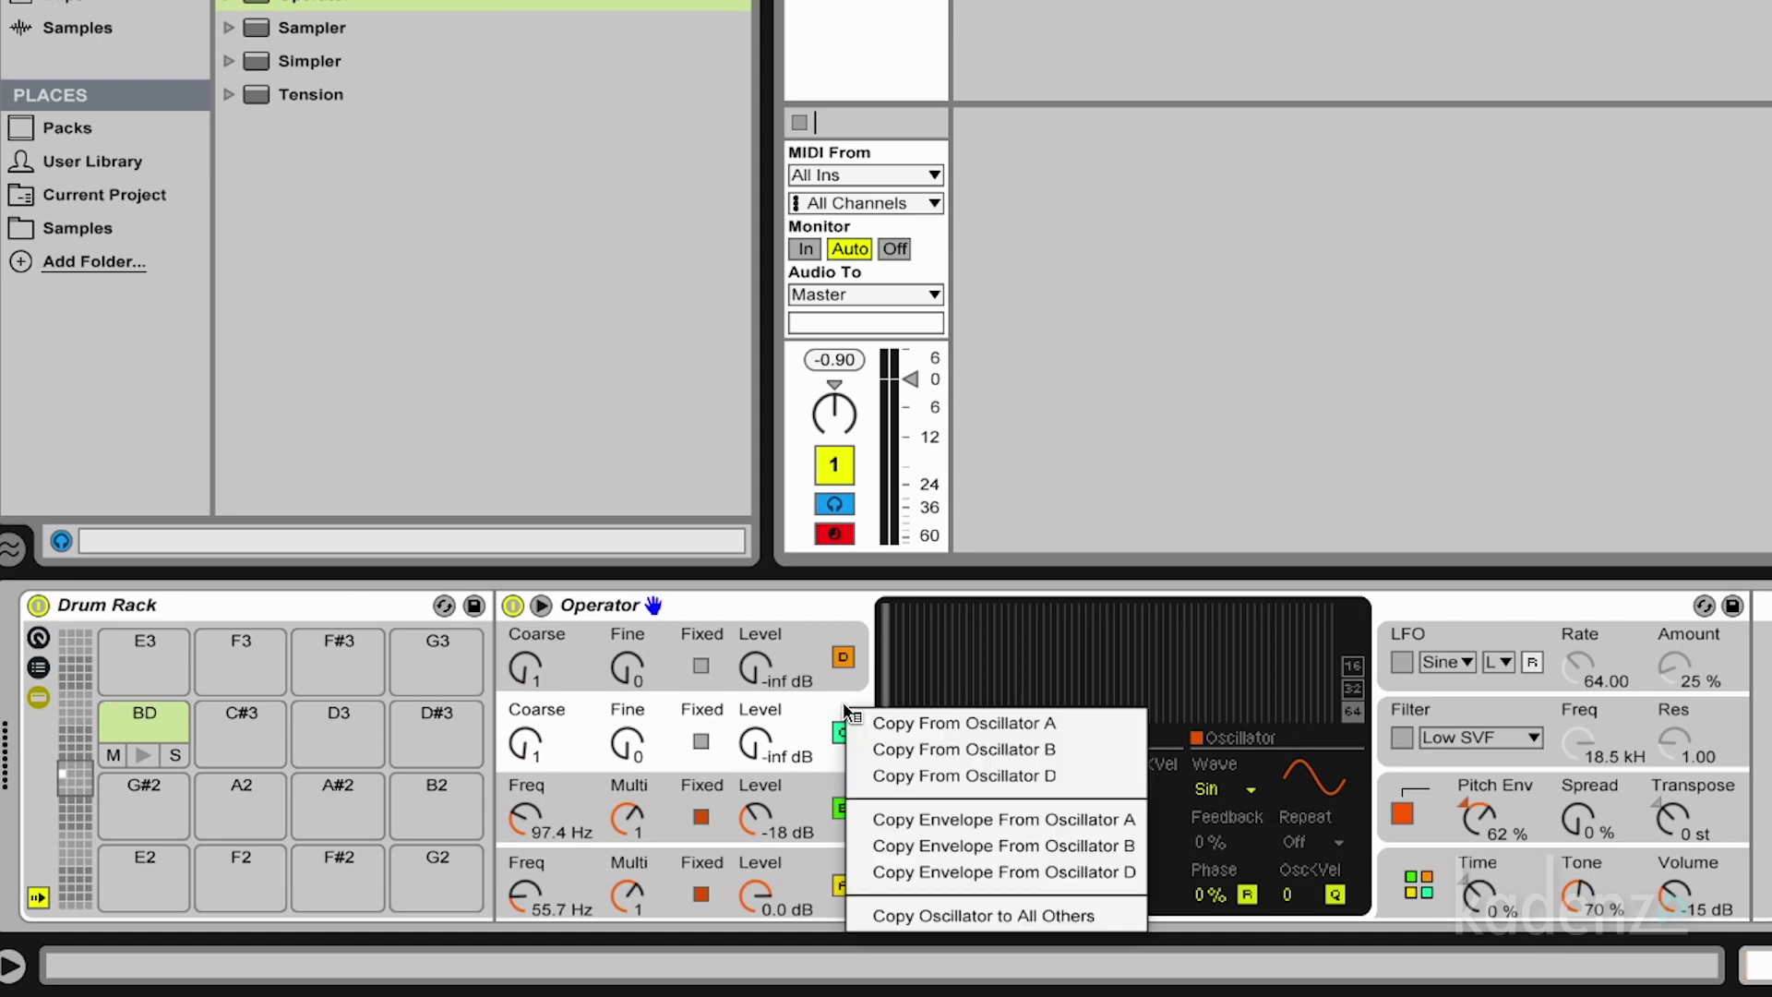
left_click(890, 724)
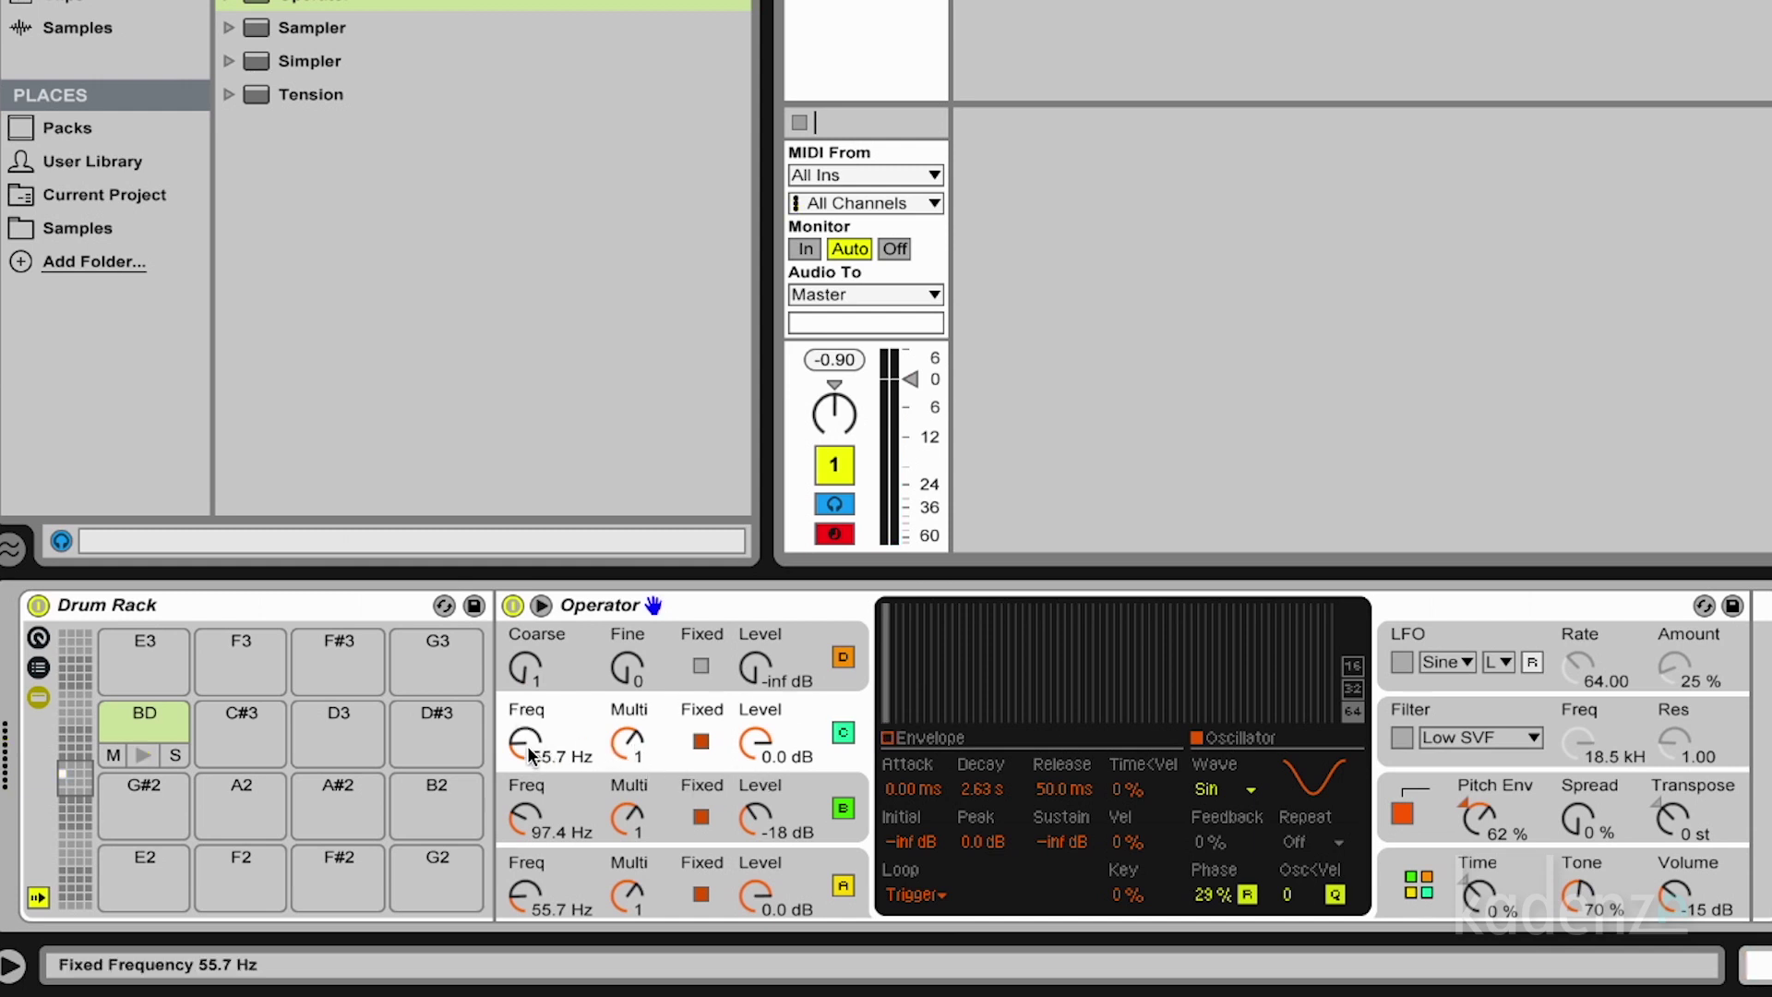
left_click_drag(911, 379, 912, 413)
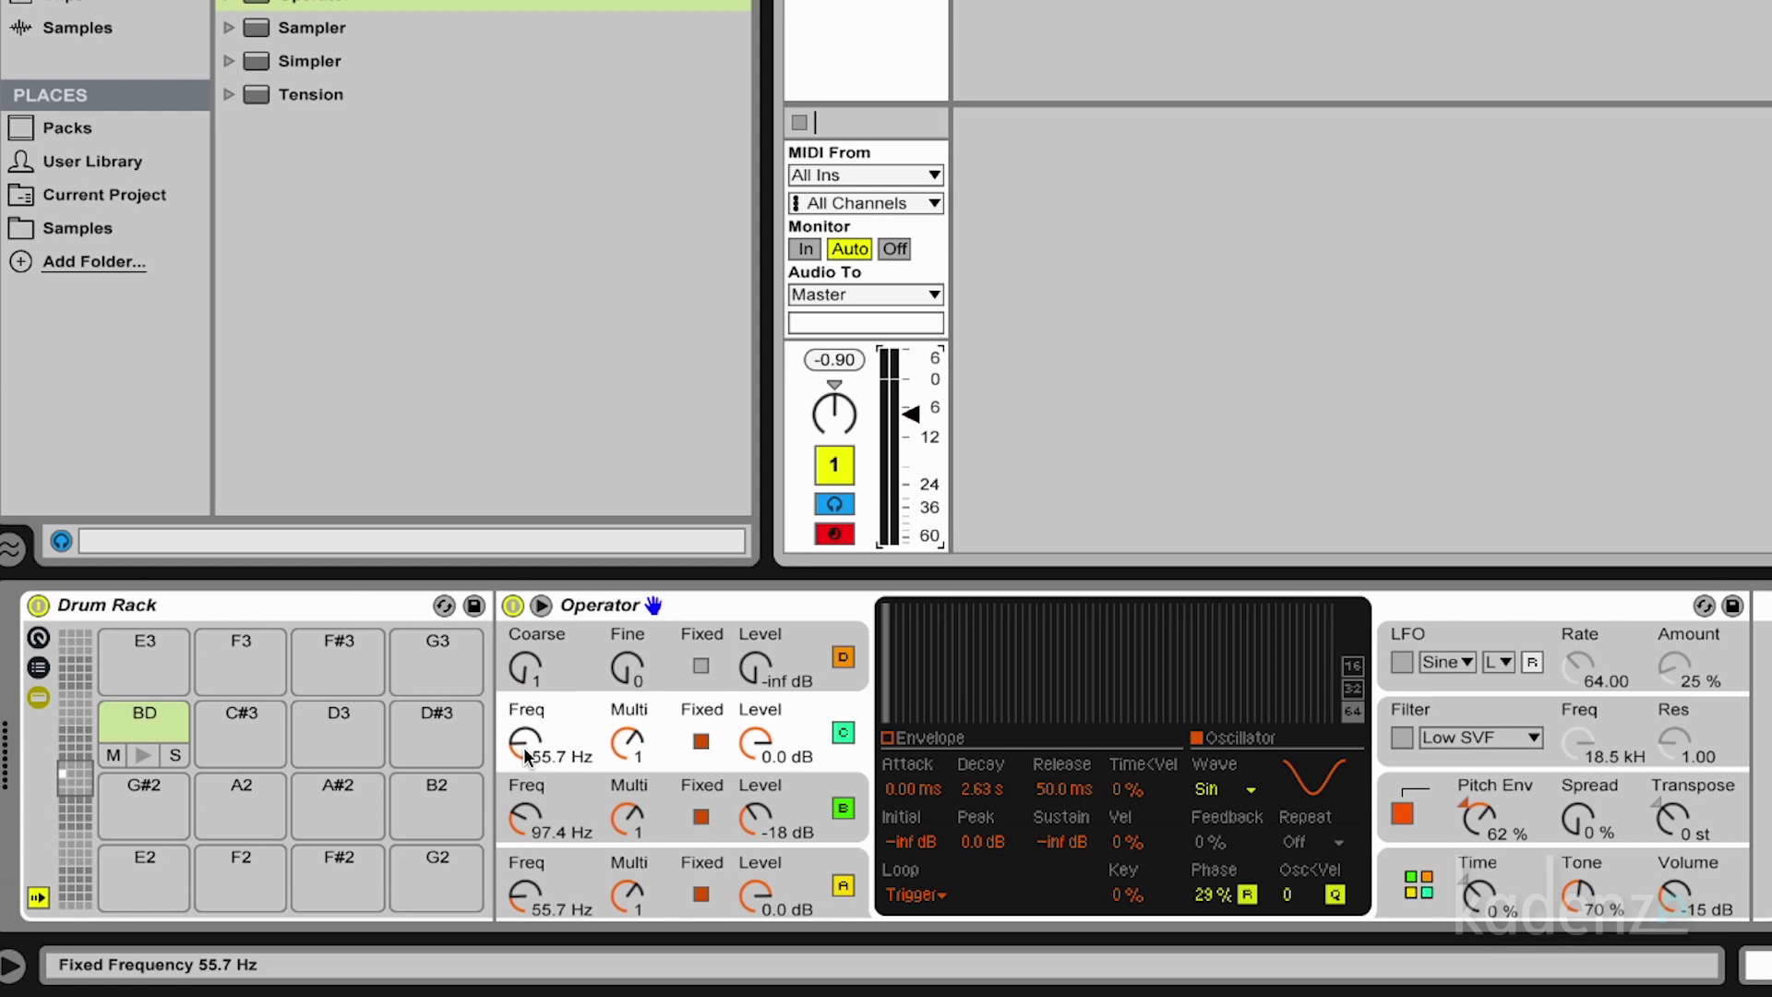
- Tune oscillator C to a fixed 67.4 Hz with a 458 ms decay and 0% phase
left_click_drag(523, 749, 523, 727)
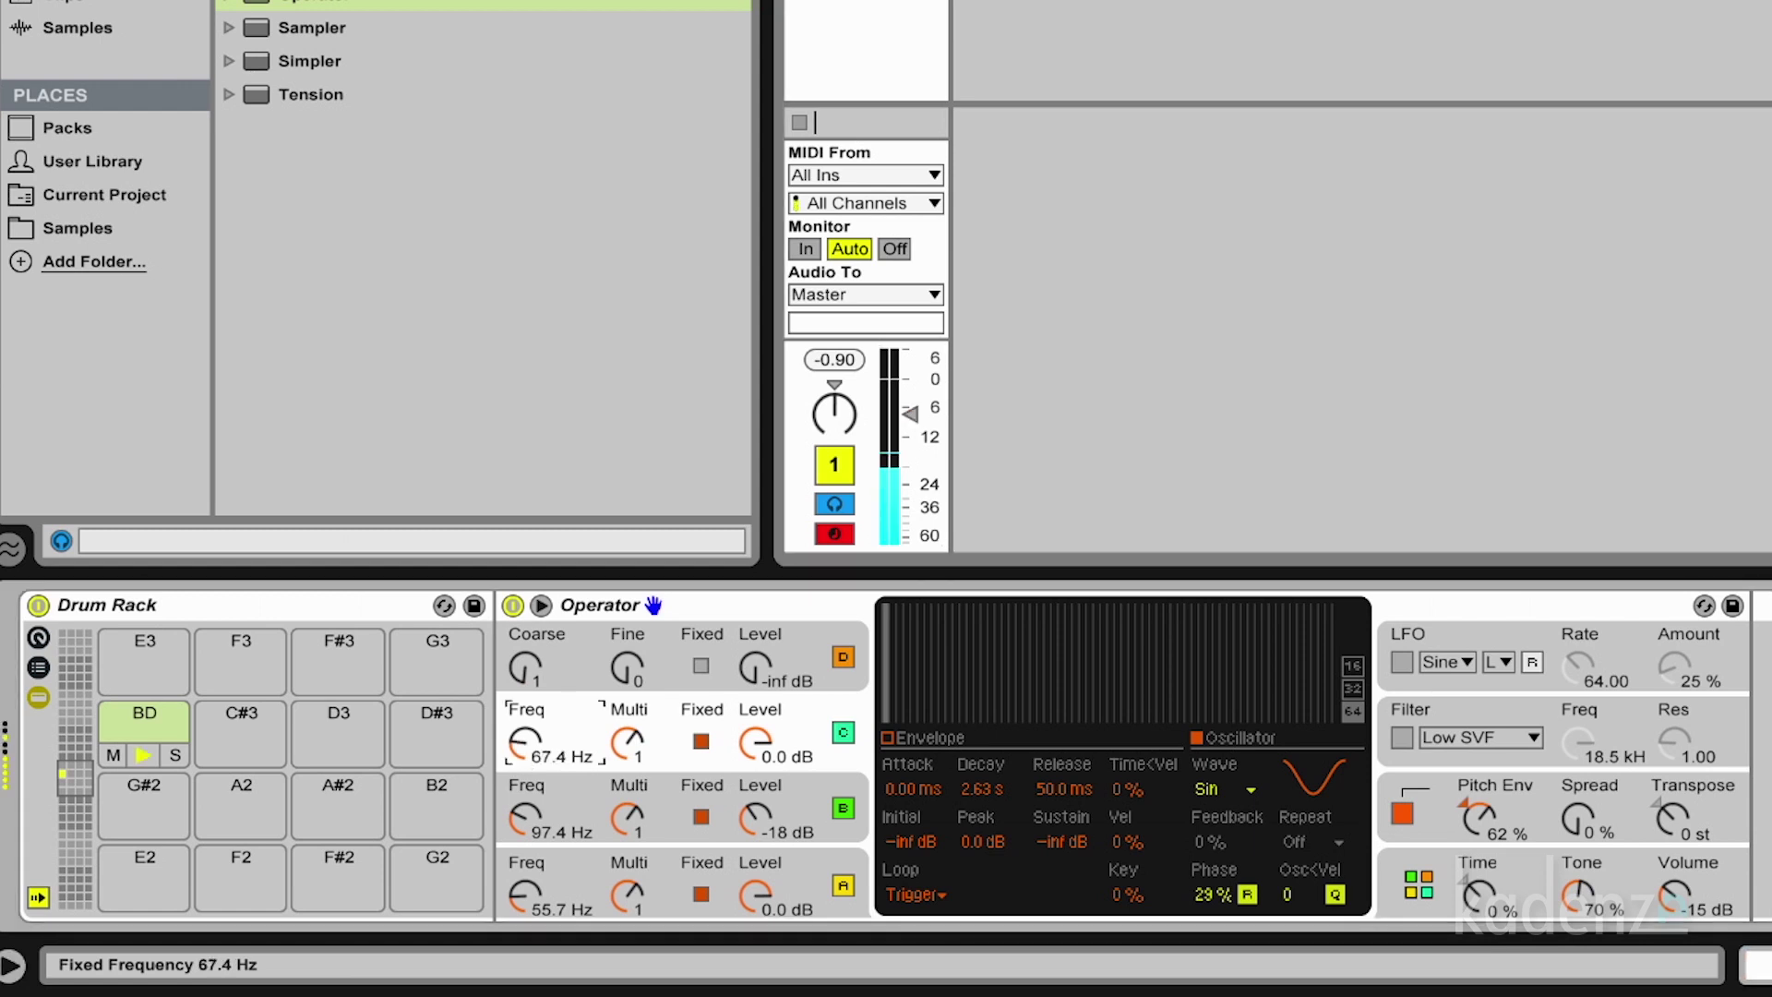
left_click(936, 741)
left_click_drag(999, 713, 976, 713)
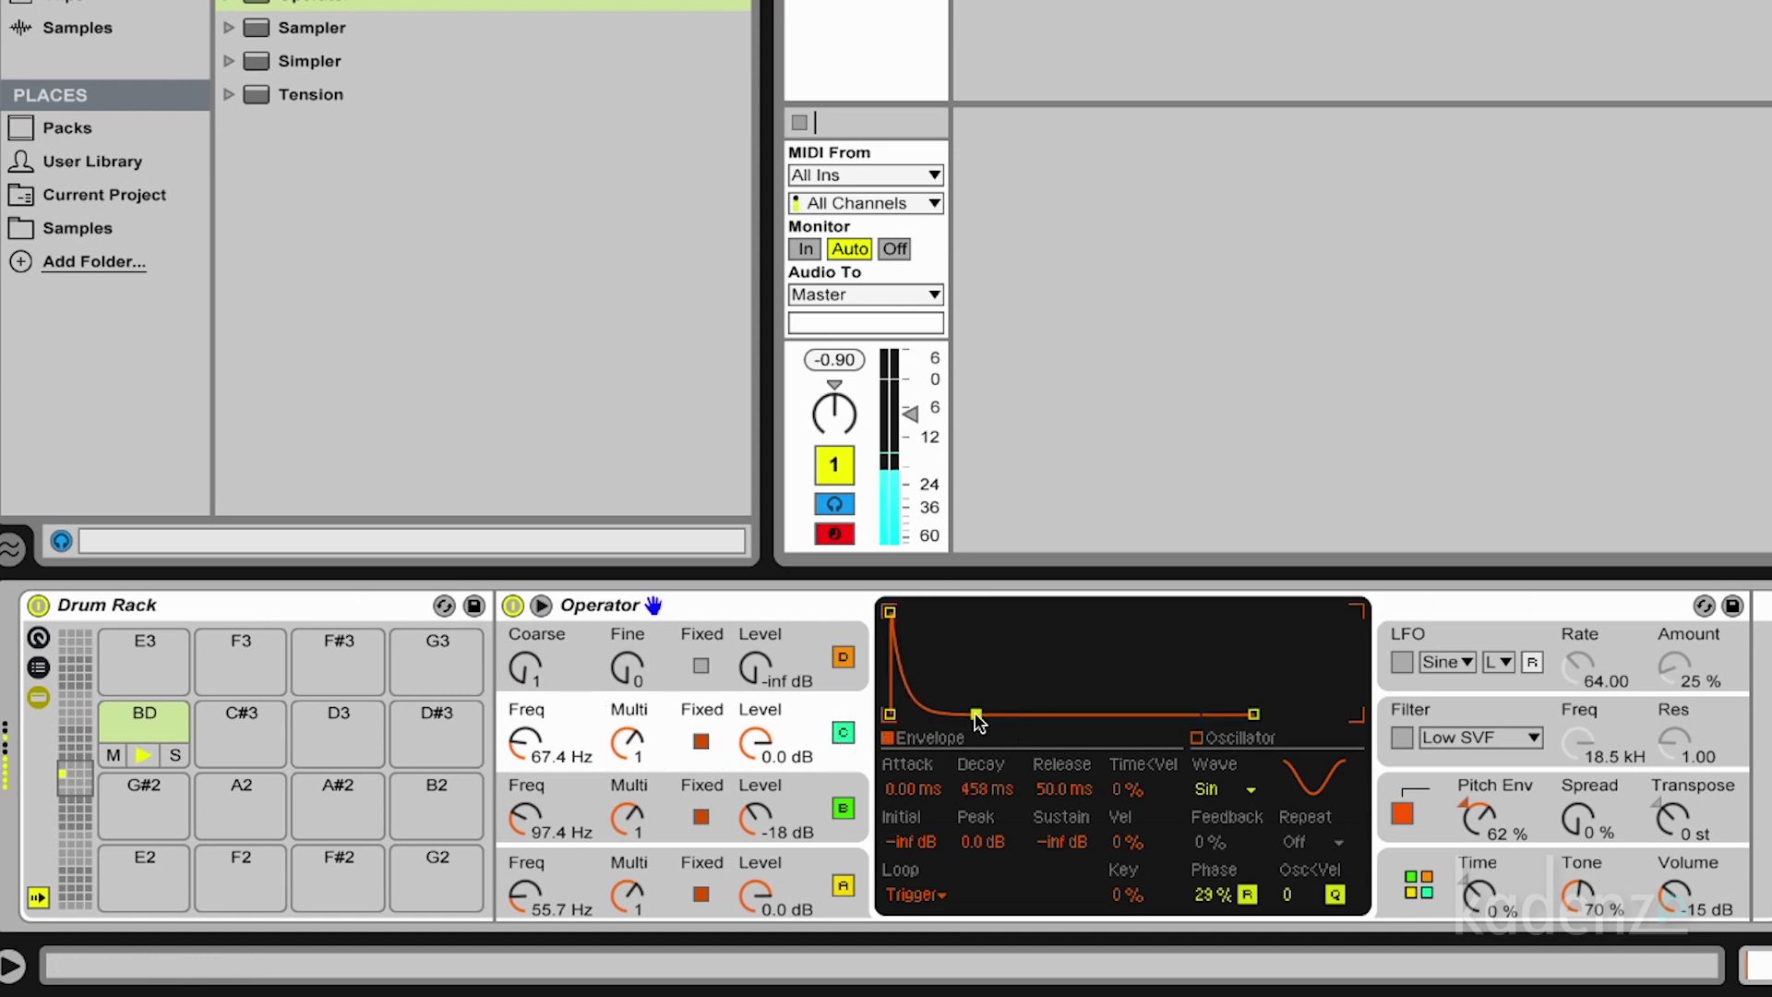
left_click_drag(531, 759, 530, 734)
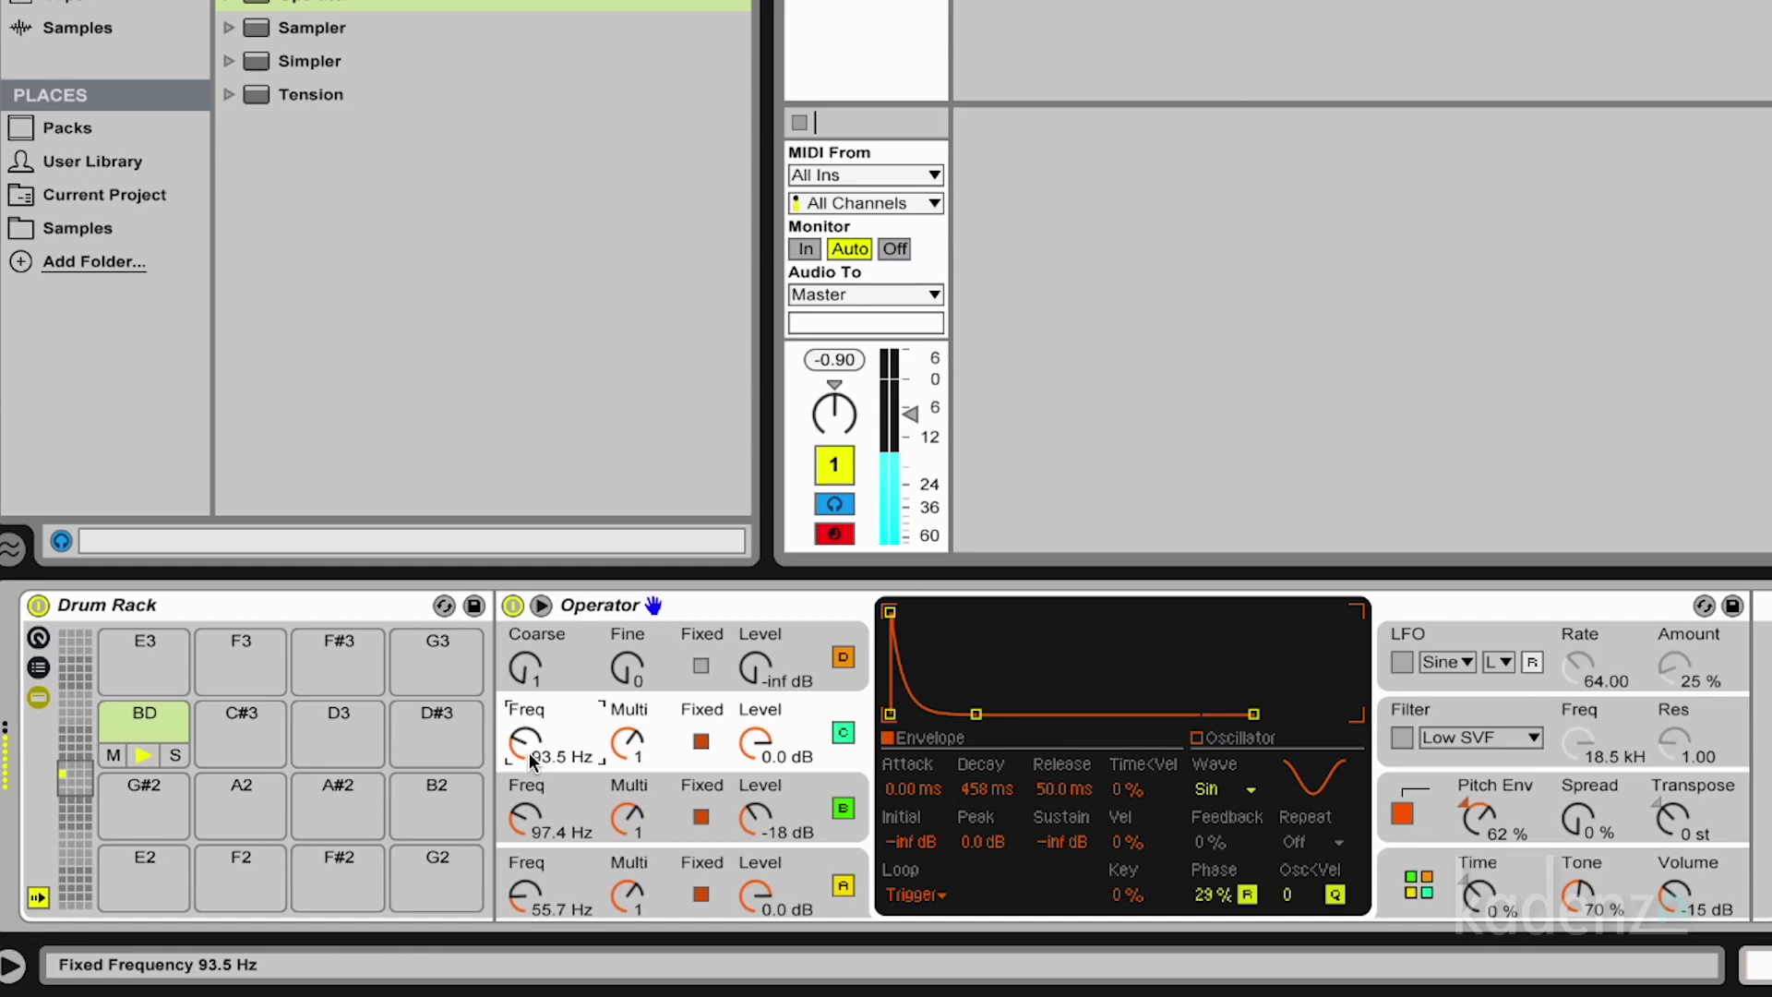
left_click(843, 734)
left_click(844, 734)
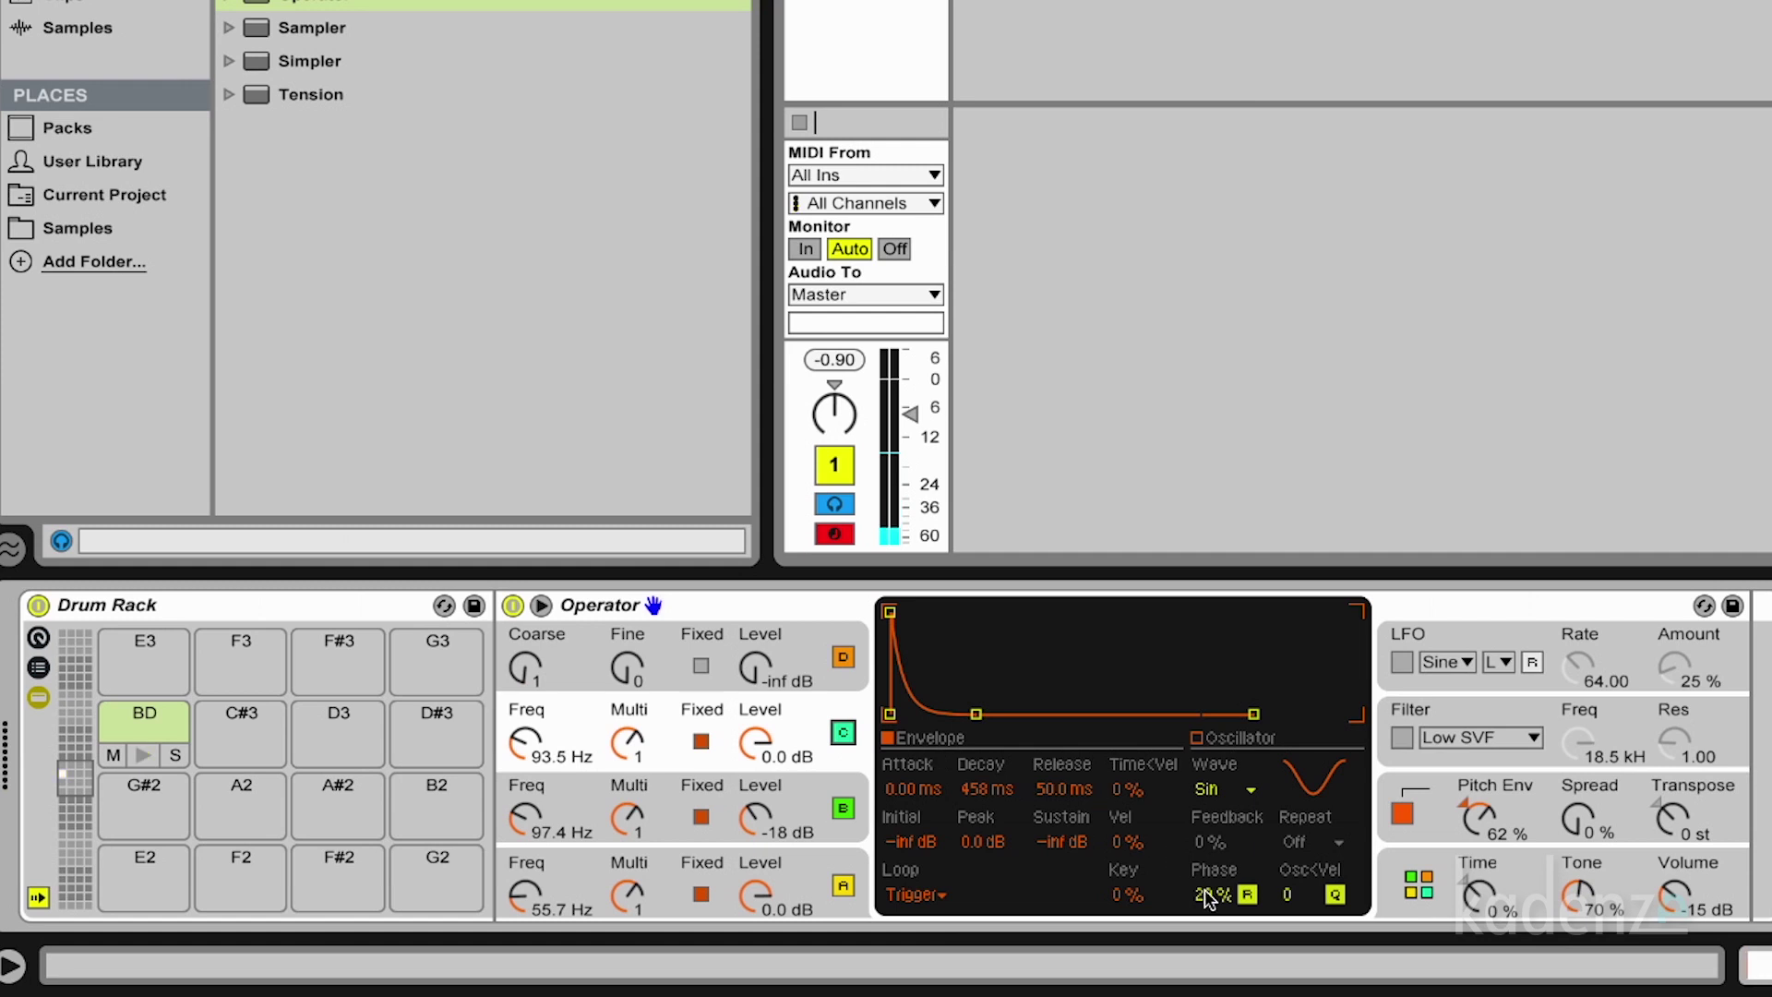
left_click_drag(1206, 897, 1206, 923)
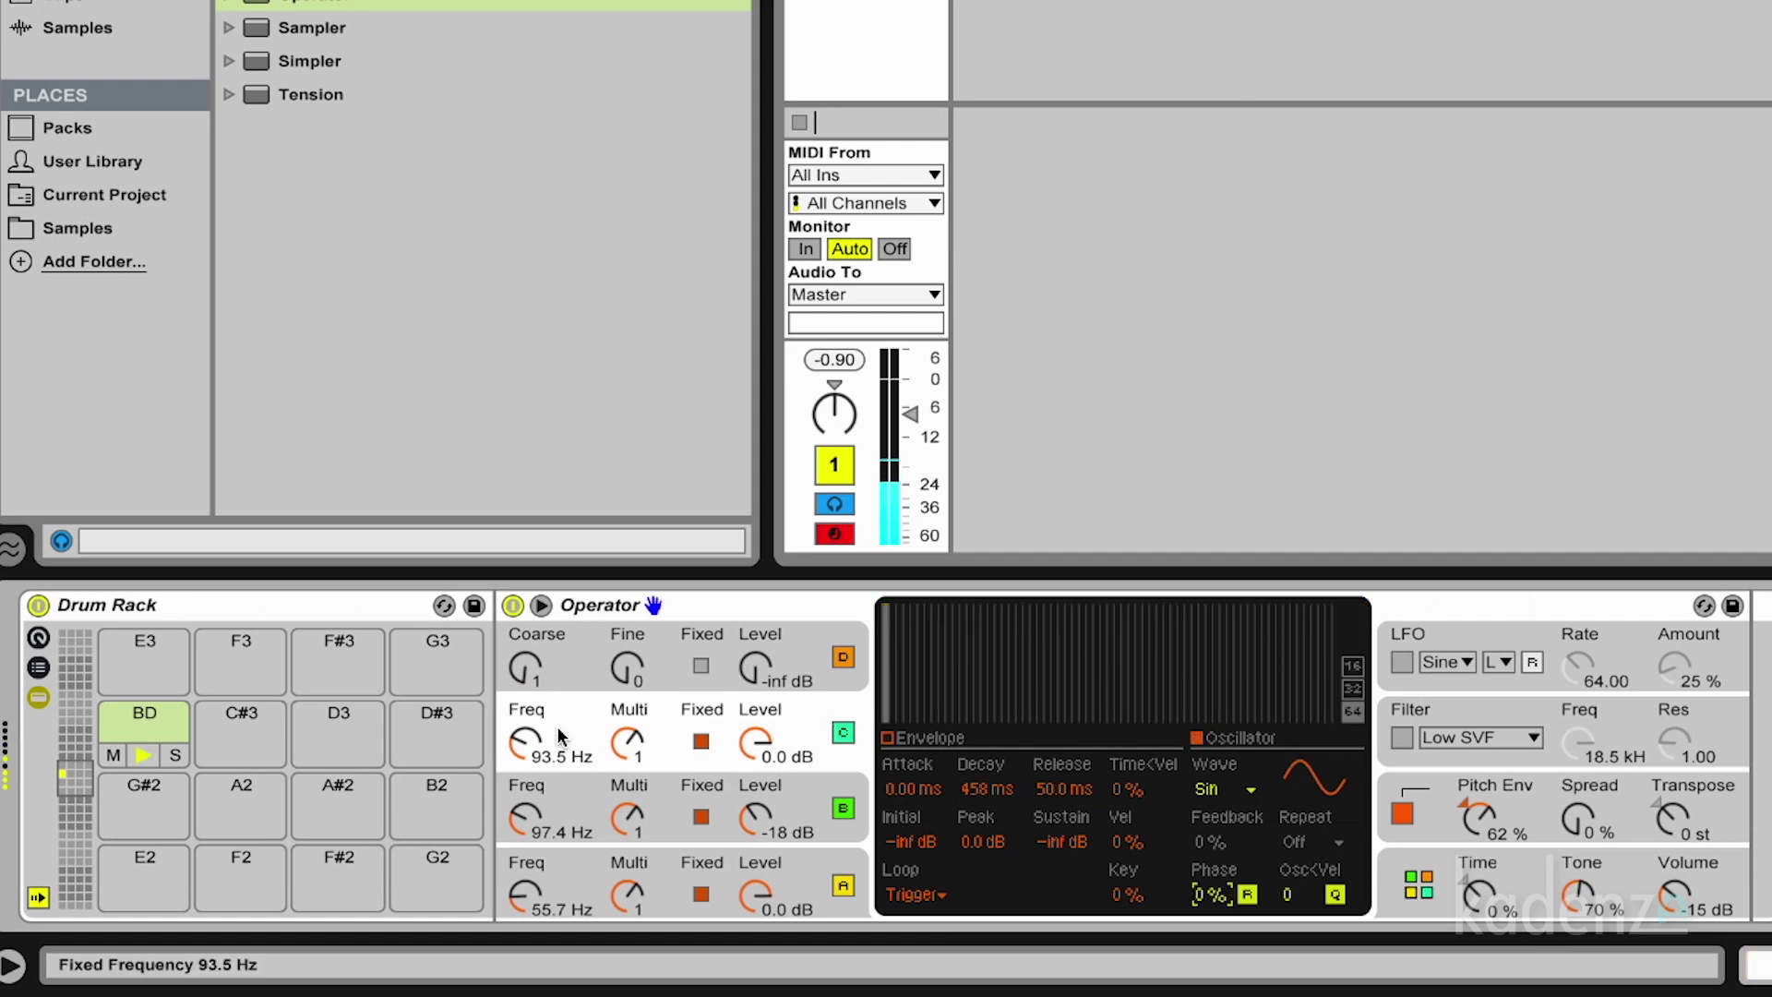
mouse_move(525, 741)
left_mouse_down()
mouse_move(525, 716)
mouse_move(528, 747)
left_mouse_up()
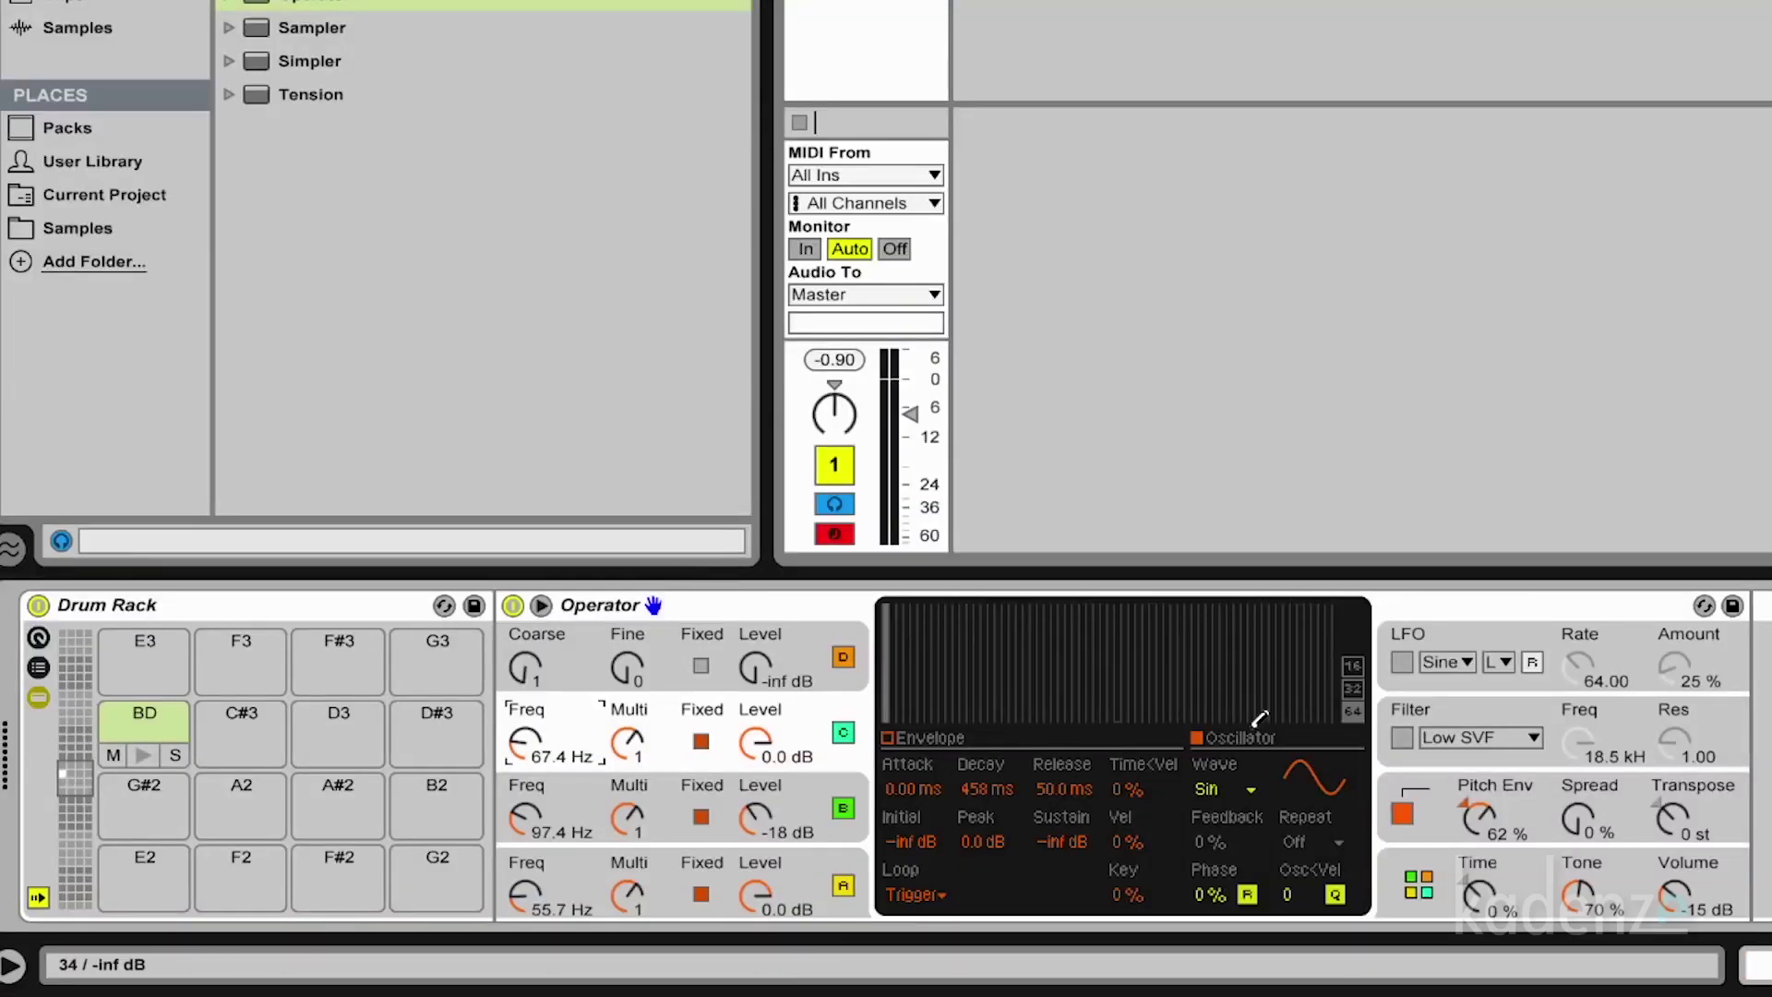
- Turn on Operator's Low SVF filter
left_click(1401, 738)
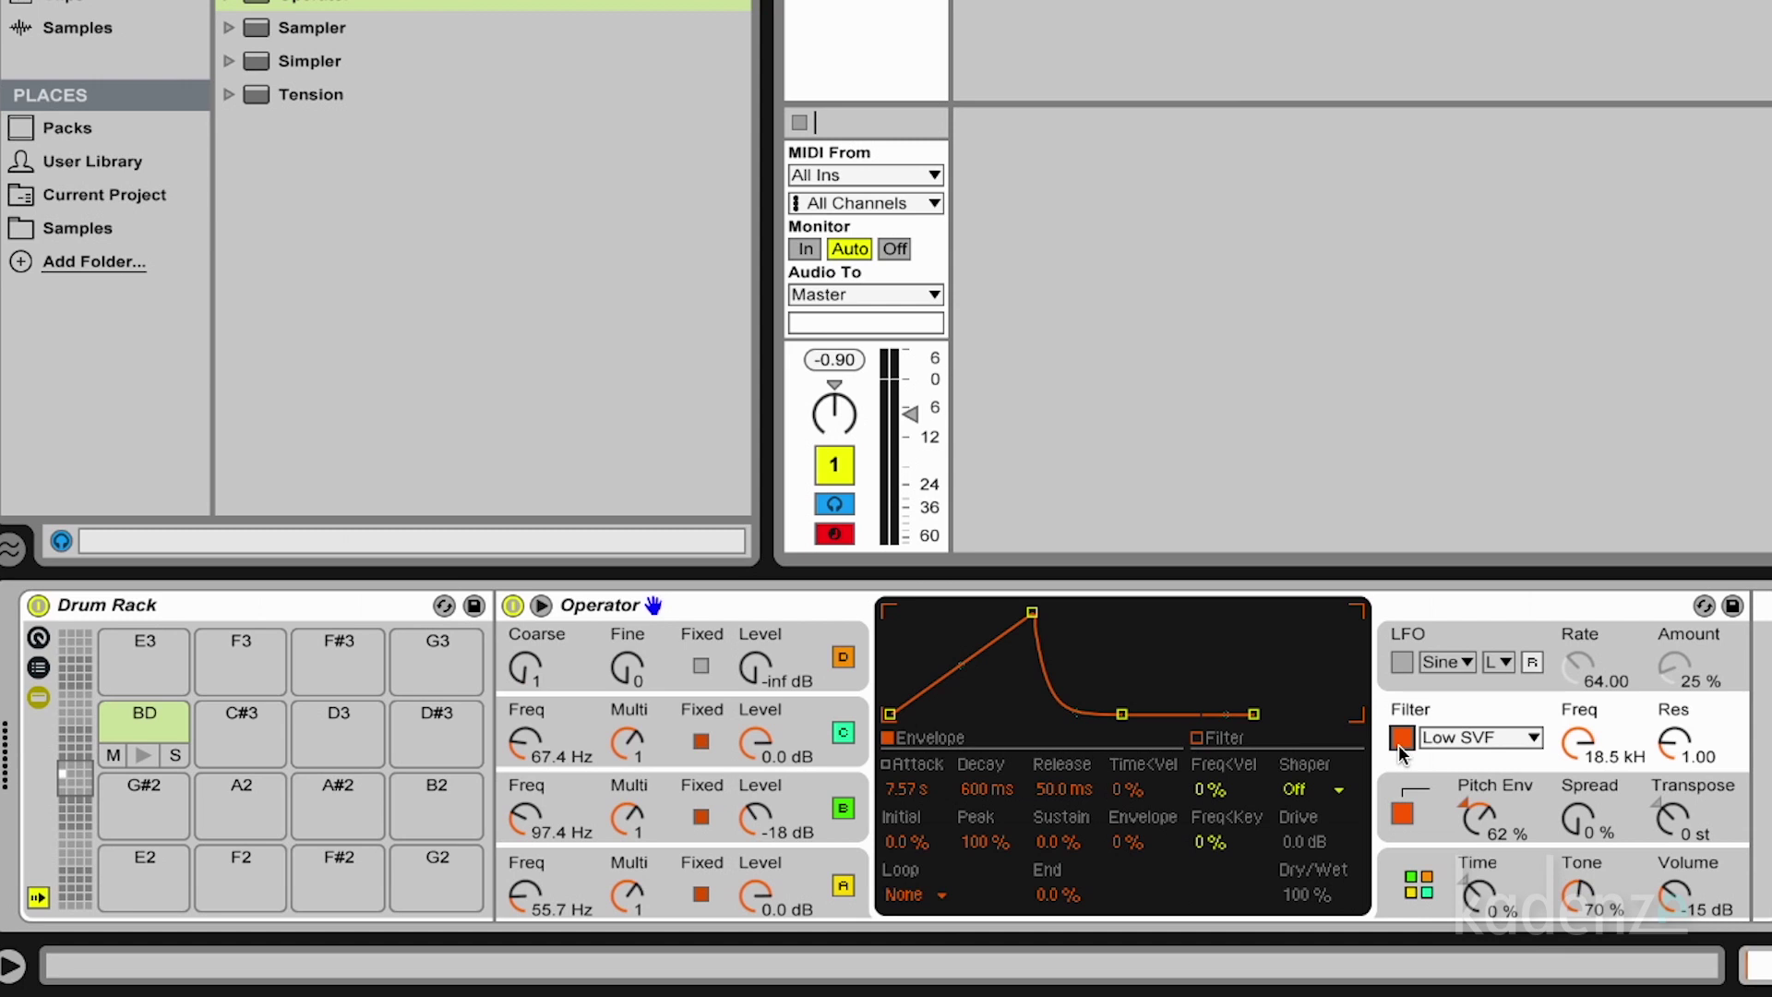